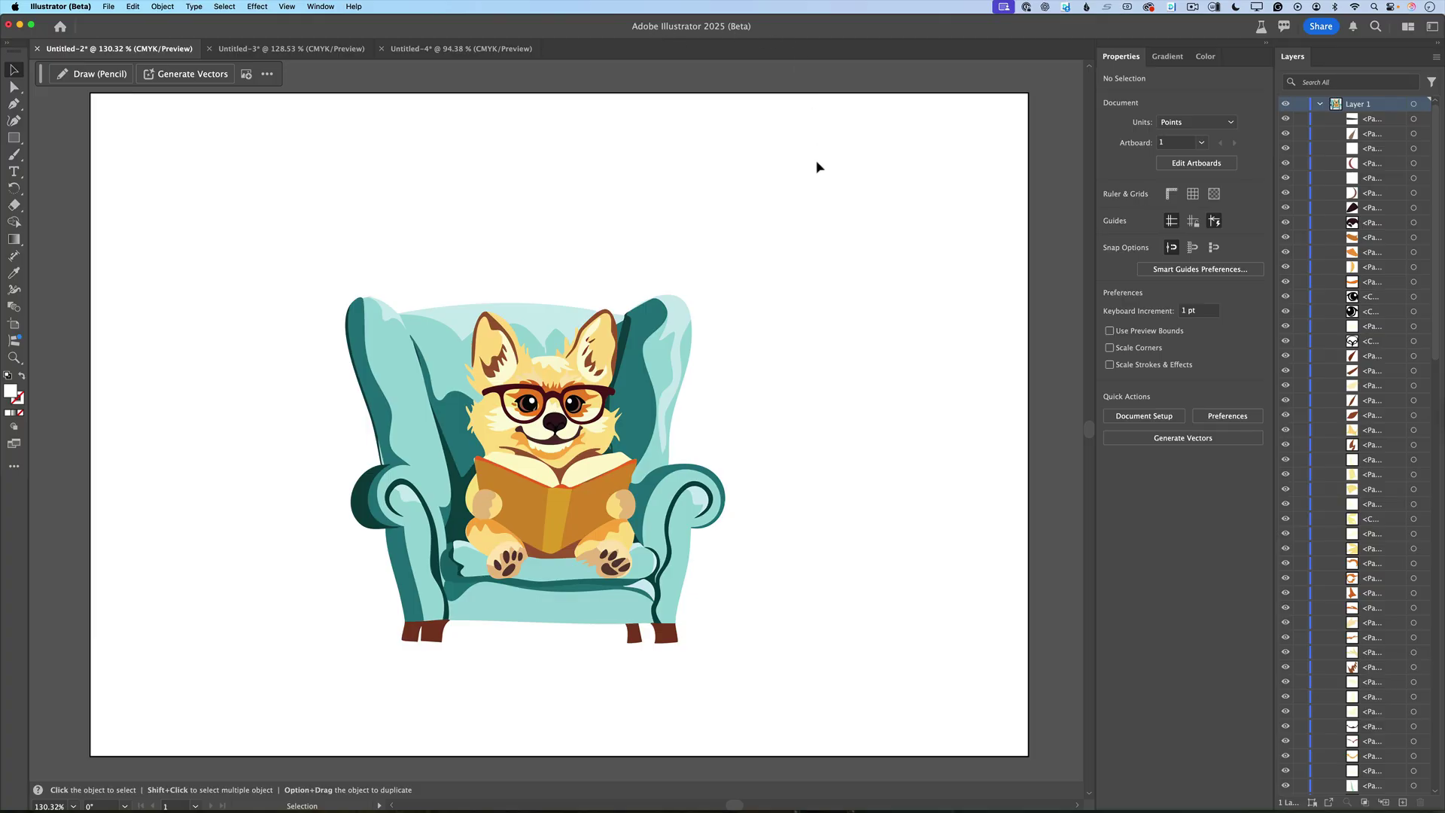
Draw light pencil strokes across the dog's head between its ears.
drag(560, 353, 479, 384)
scroll(1349, 580, down, 10)
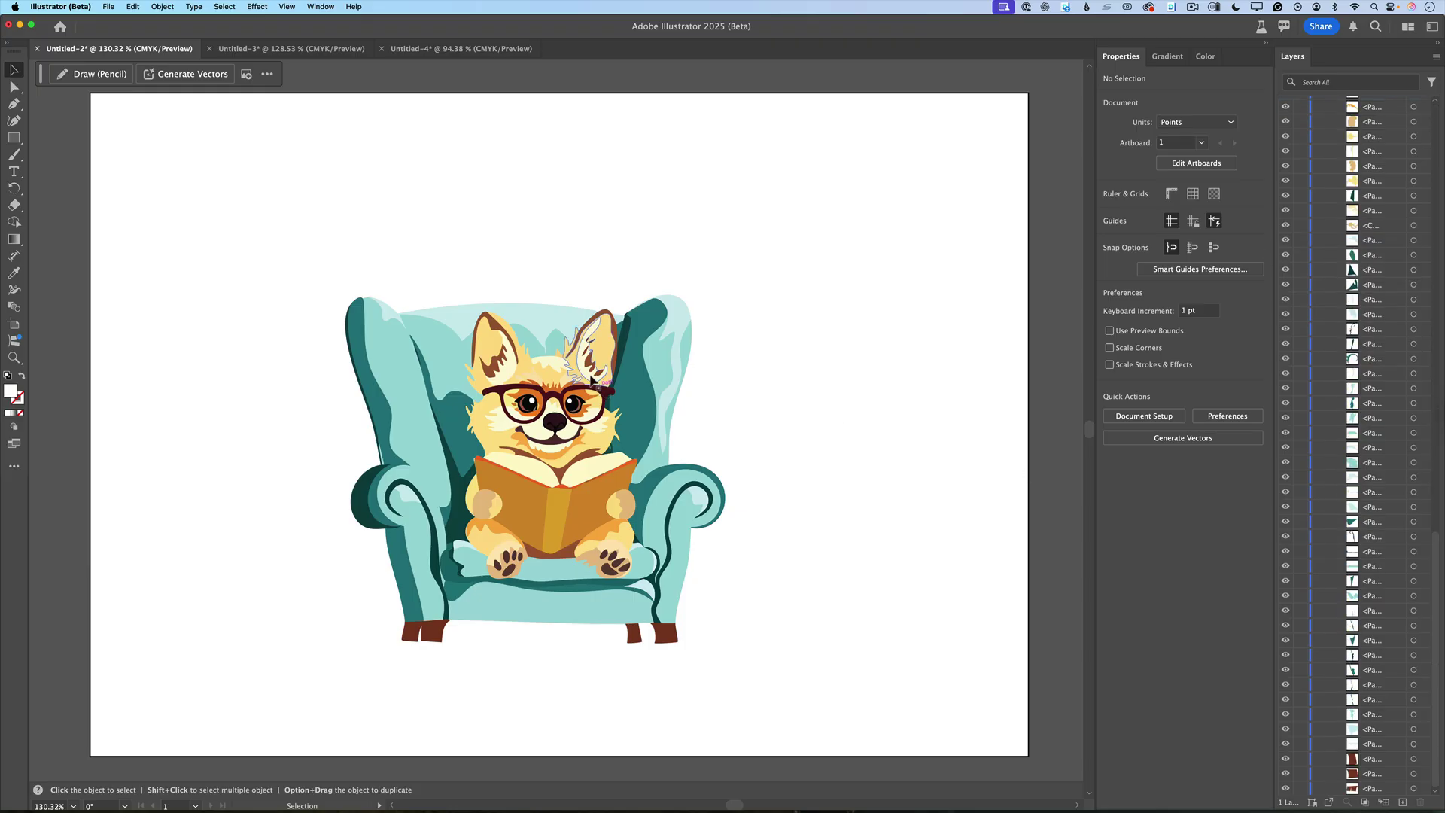
Marquee-select the entire dog-and-armchair artwork and group it with Cmd+G.
drag(298, 223, 820, 639)
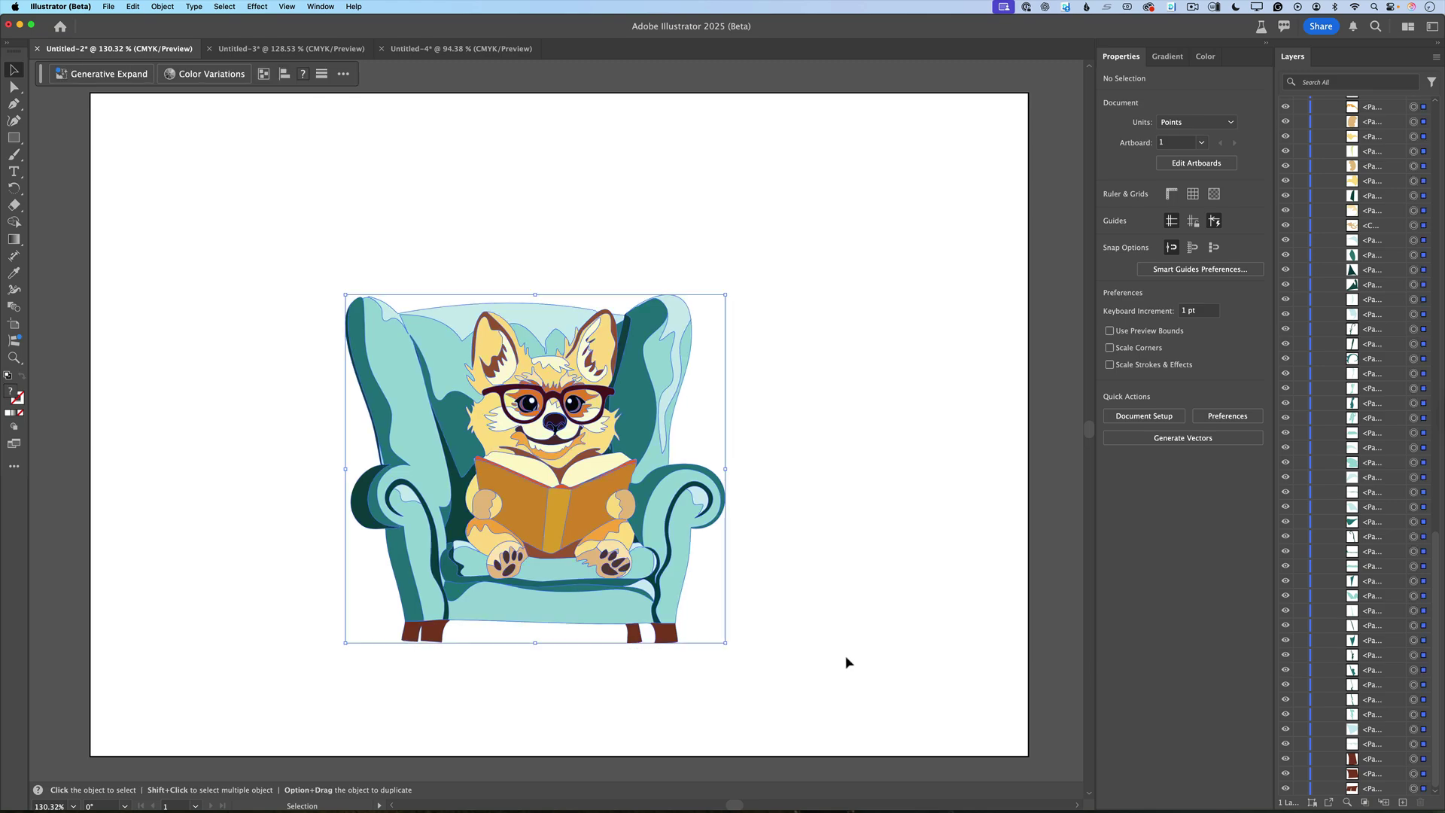
click(163, 6)
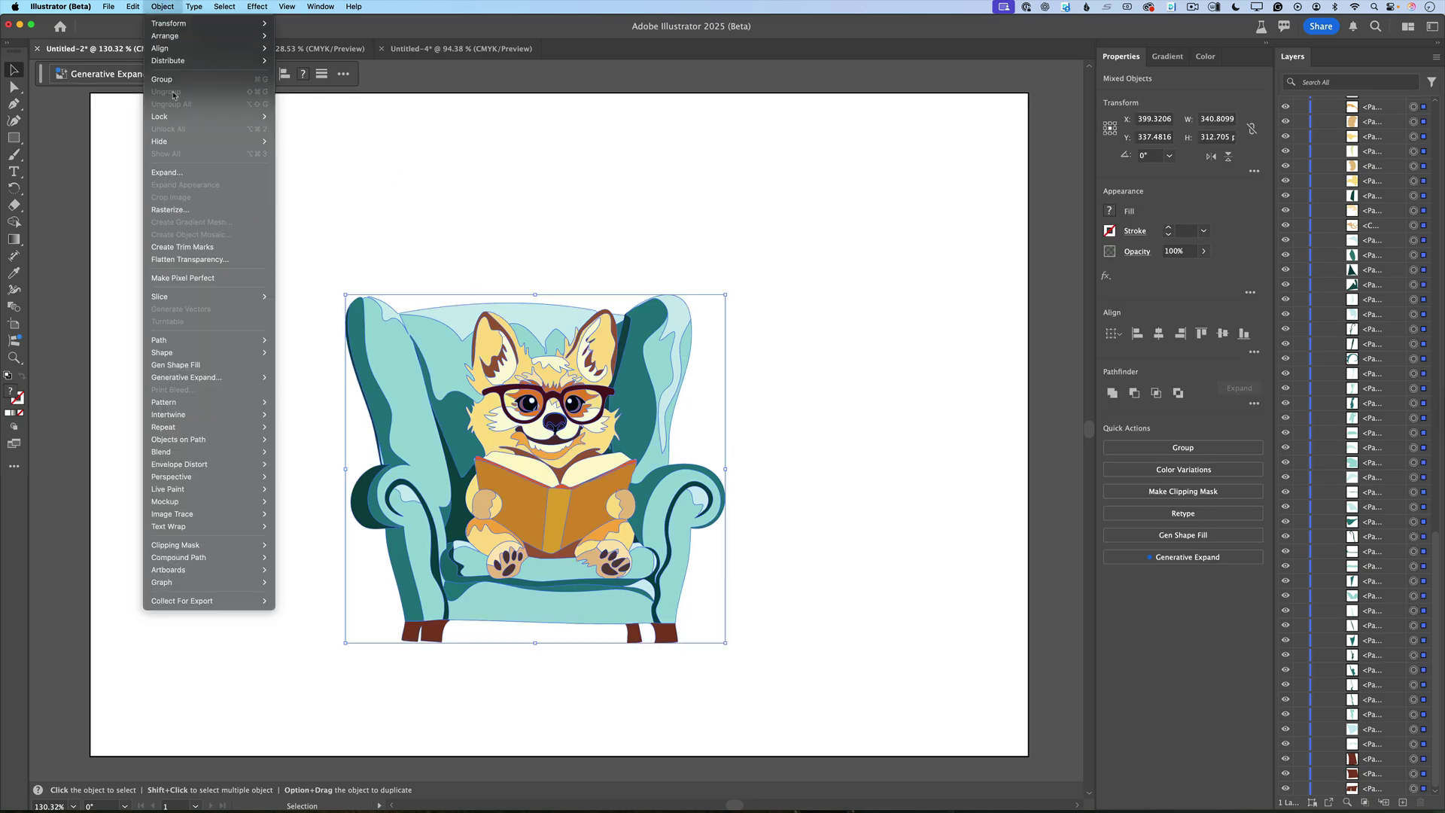
click(823, 310)
key(super+g)
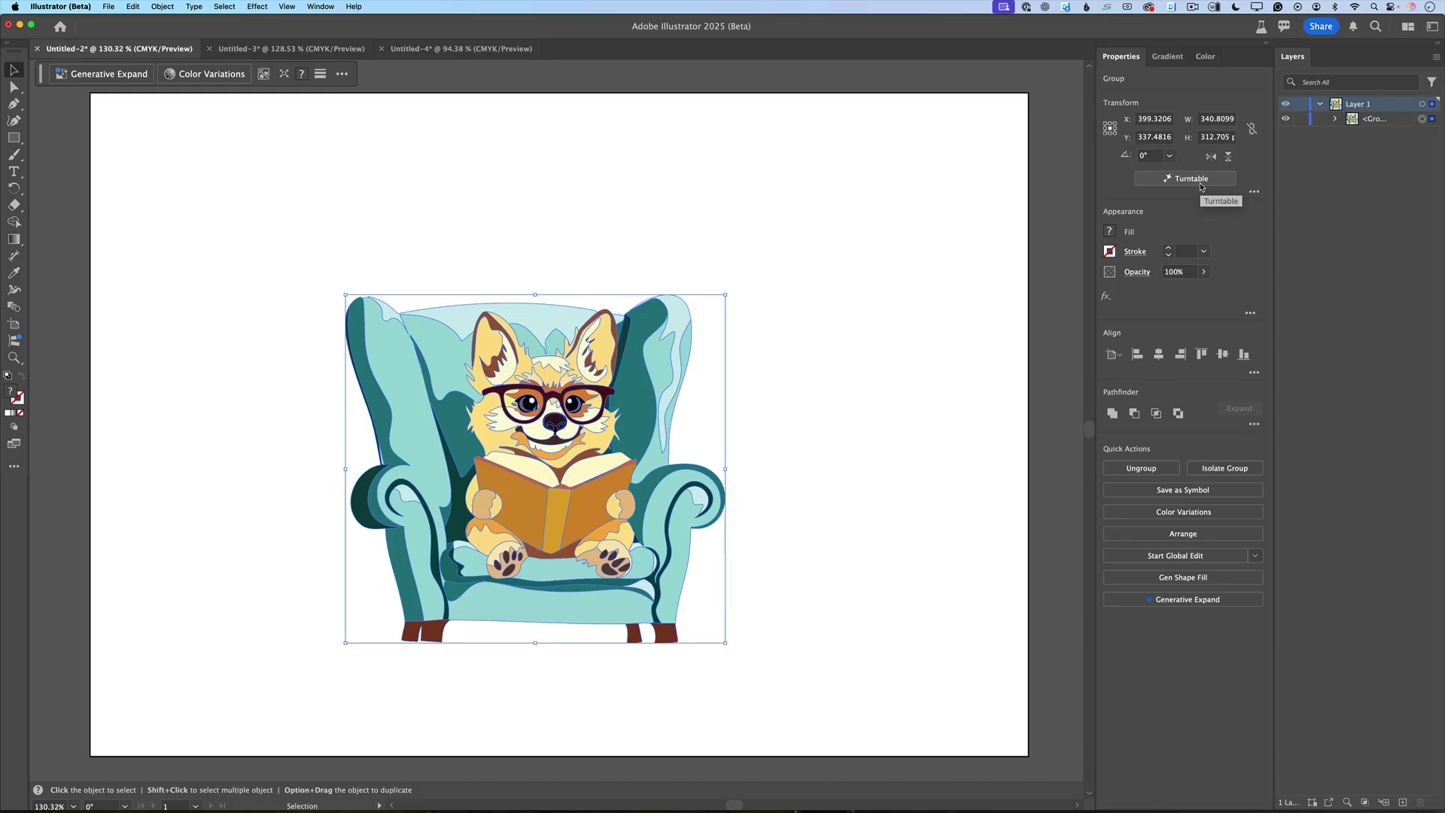
Generate Turntable views for the grouped dog-and-armchair artwork.
click(1201, 183)
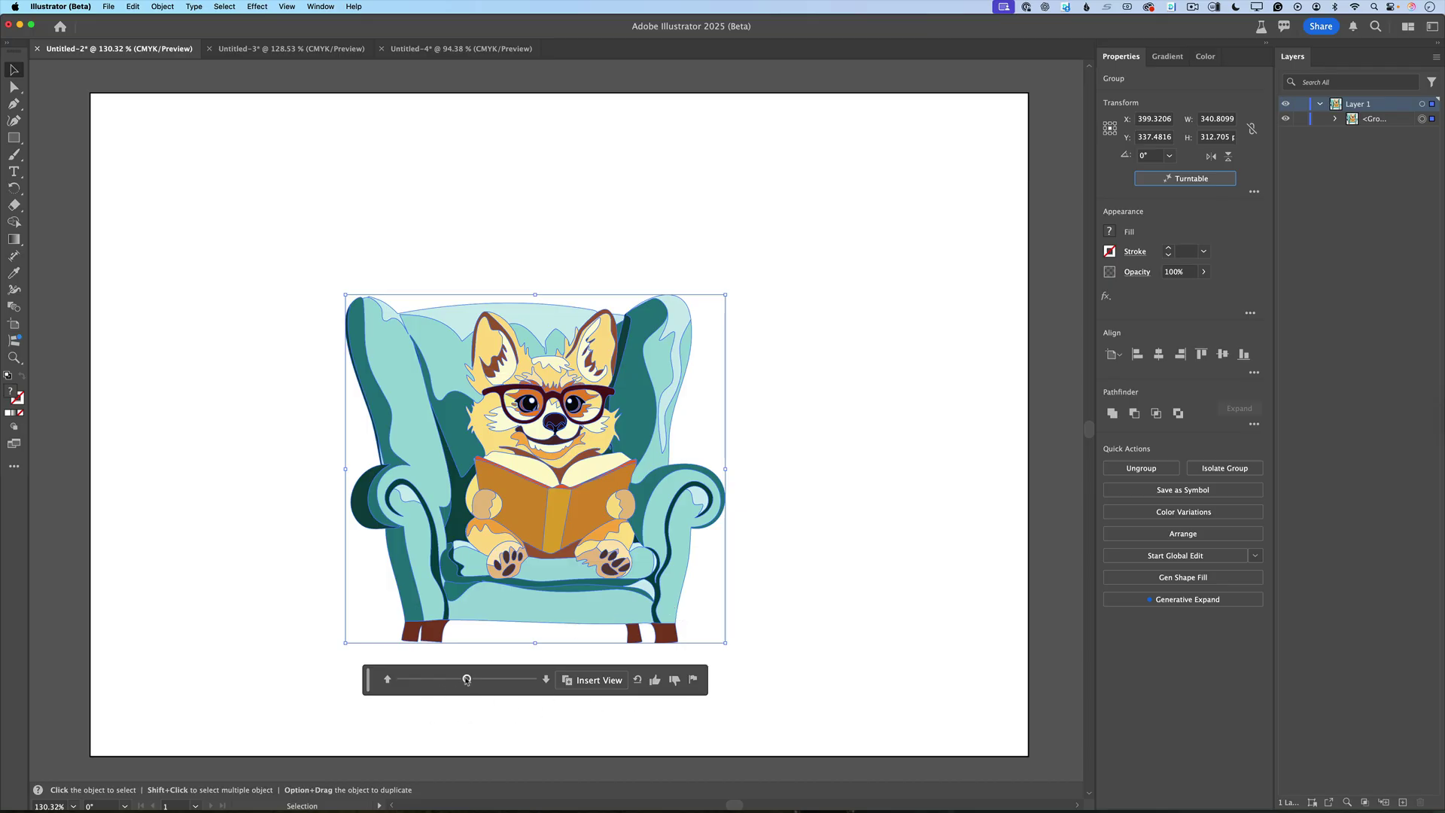
Test several Turntable angles and elevations, then settle on a 45°,0° side view.
mouse_move(467, 680)
mouse_down()
mouse_move(523, 682)
mouse_move(411, 680)
mouse_move(466, 679)
mouse_up()
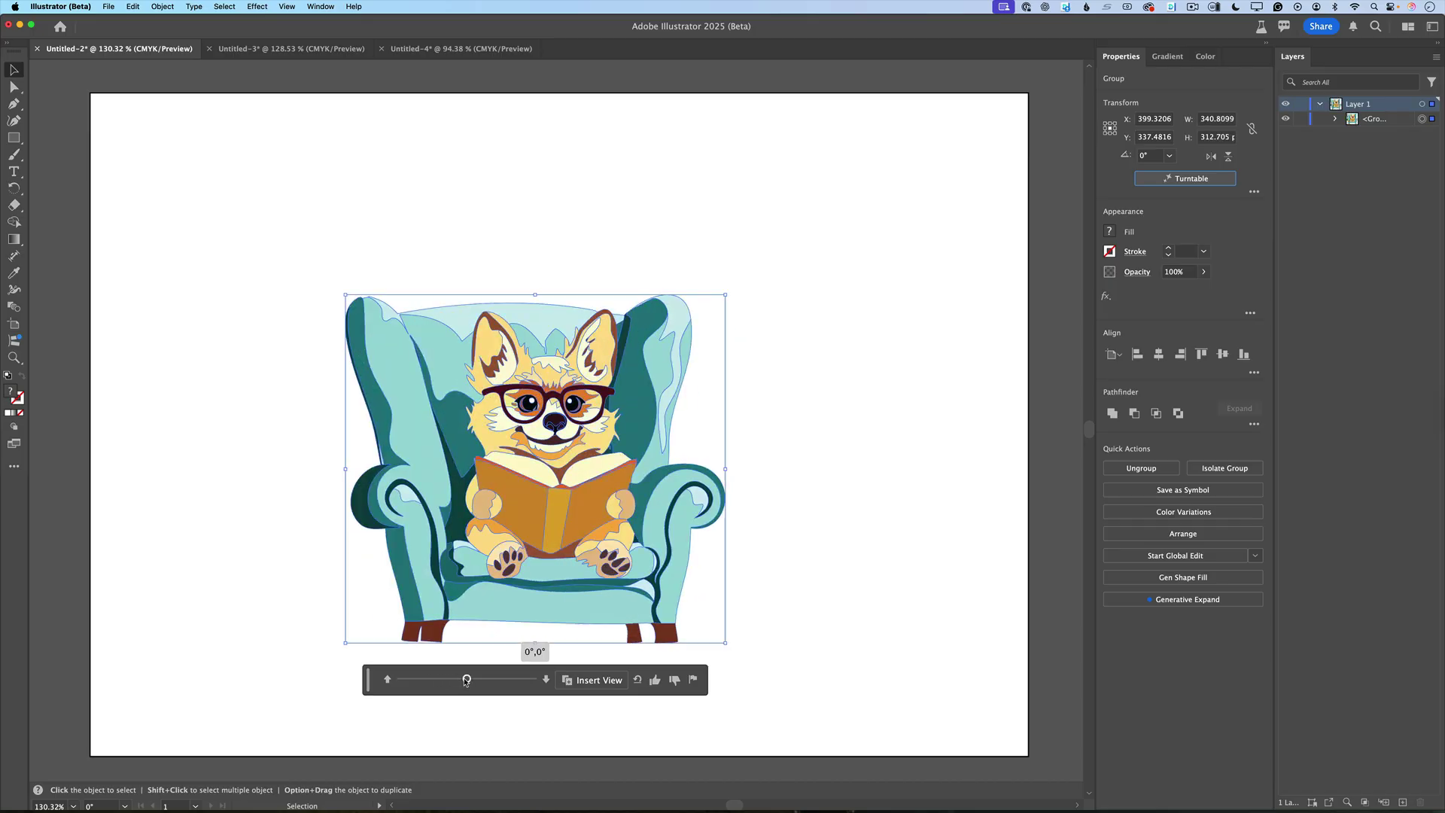
click(546, 680)
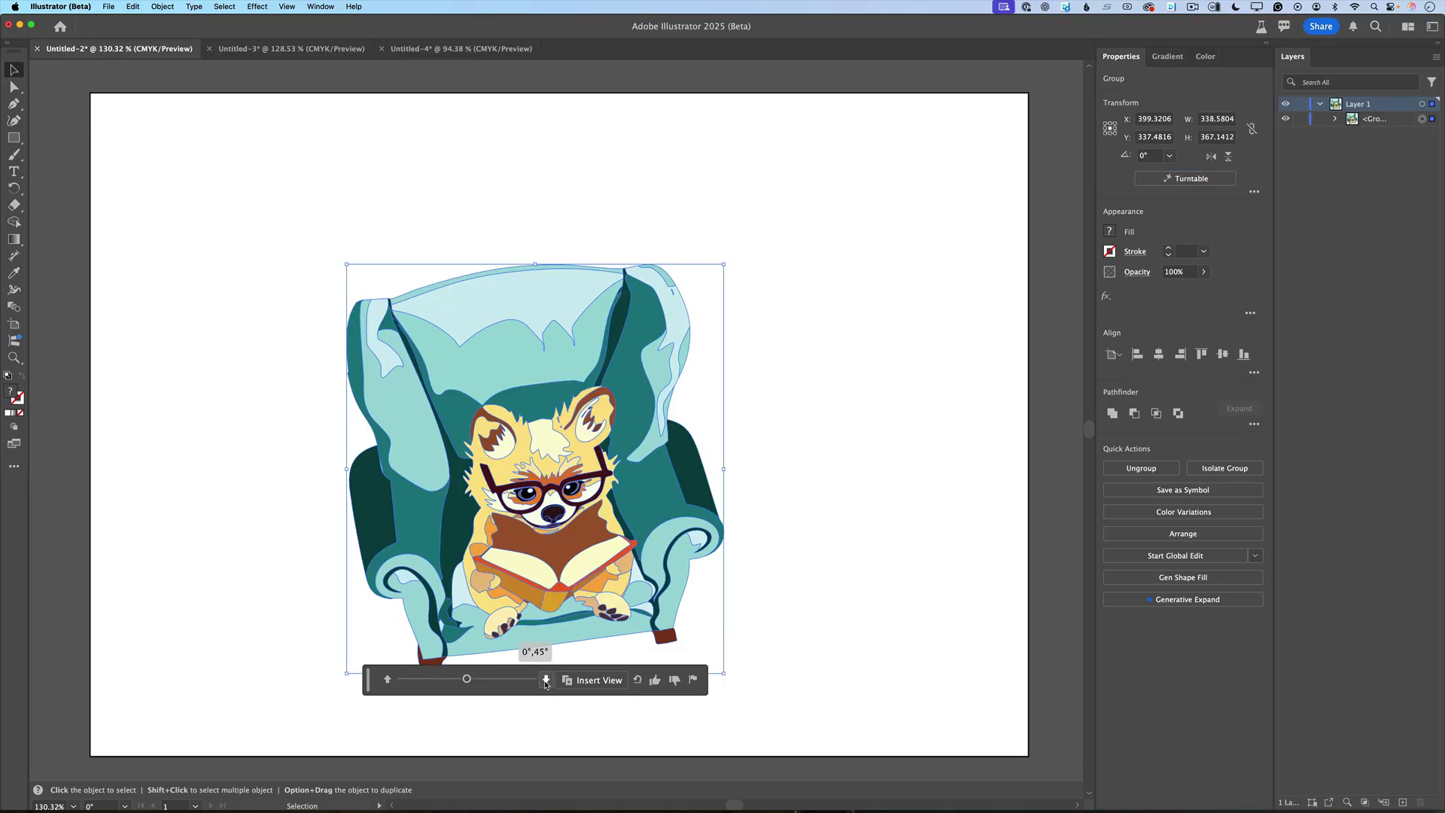
mouse_move(460, 687)
mouse_down()
mouse_move(503, 681)
mouse_move(436, 680)
mouse_move(466, 680)
mouse_up()
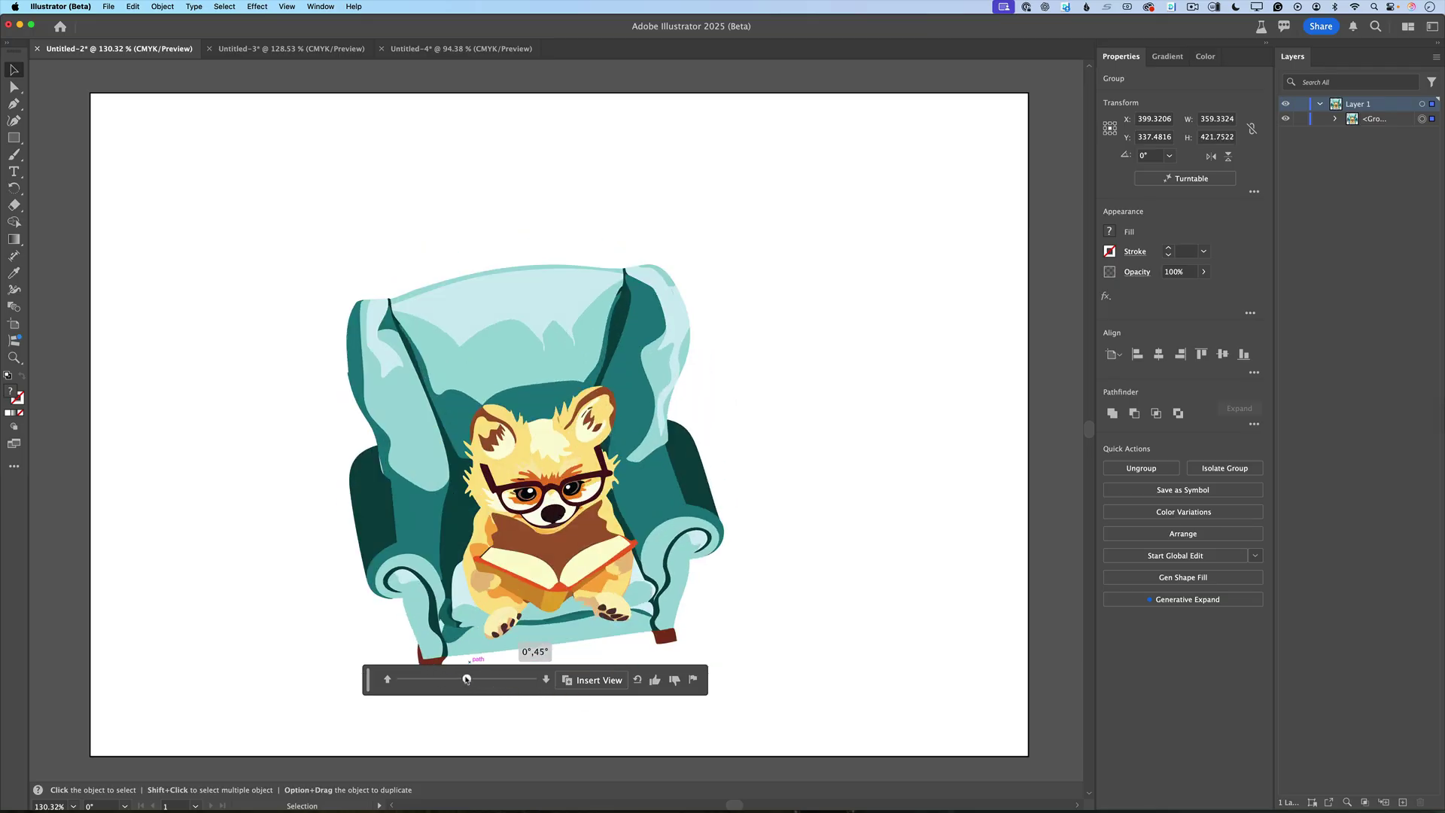
click(387, 680)
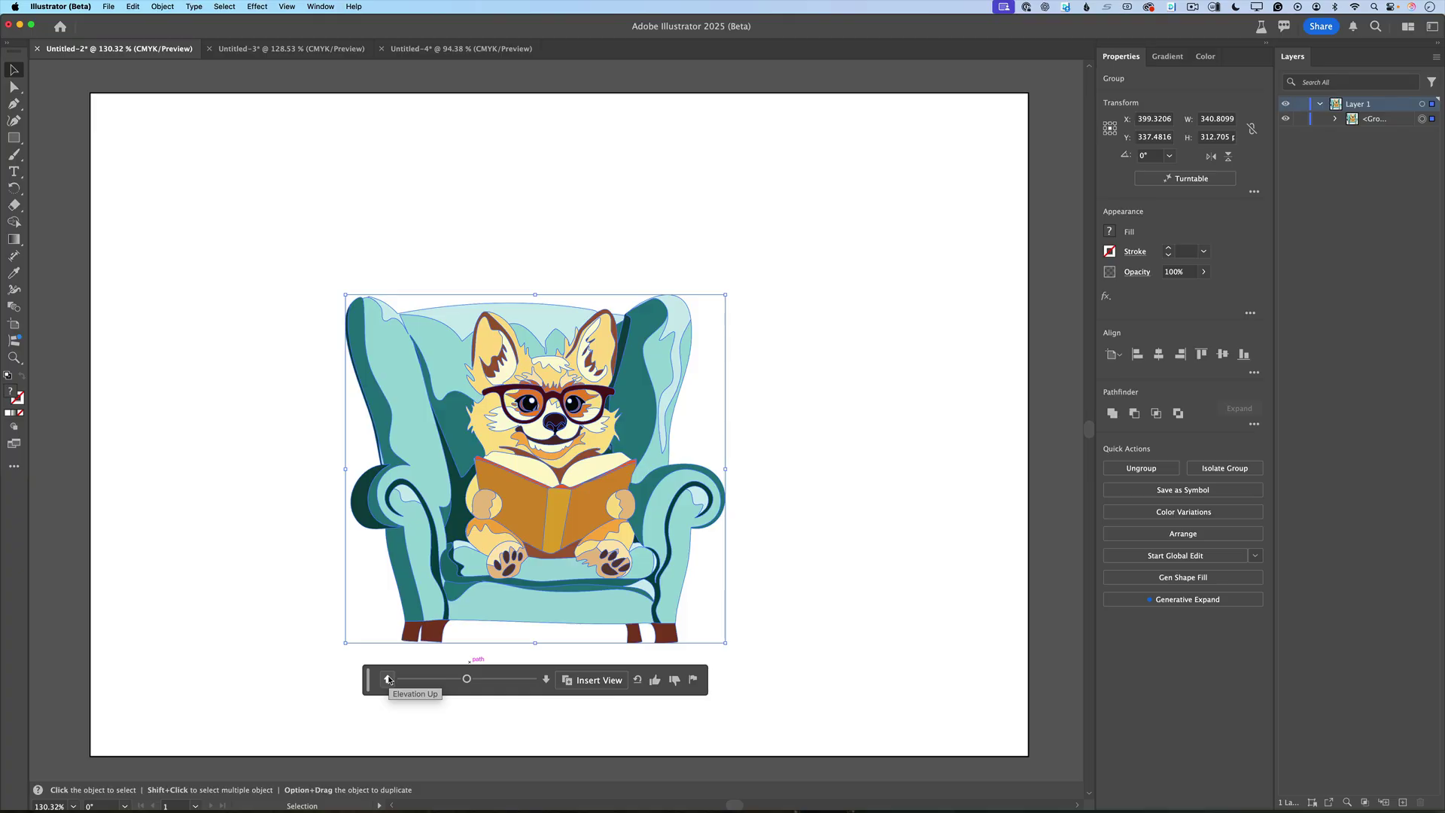
click(388, 679)
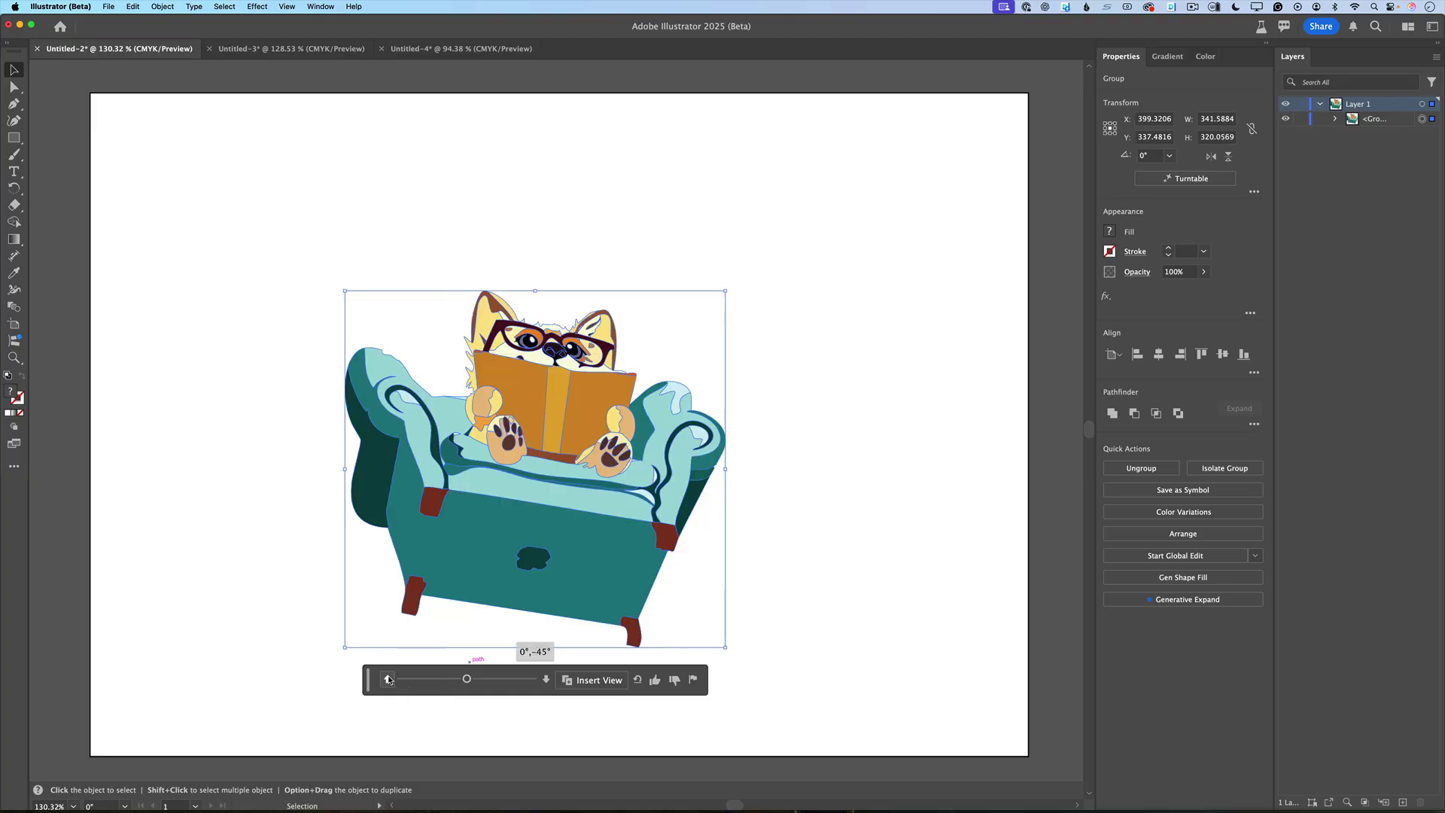
mouse_move(467, 679)
mouse_down()
mouse_move(483, 682)
mouse_move(466, 682)
mouse_up()
click(545, 680)
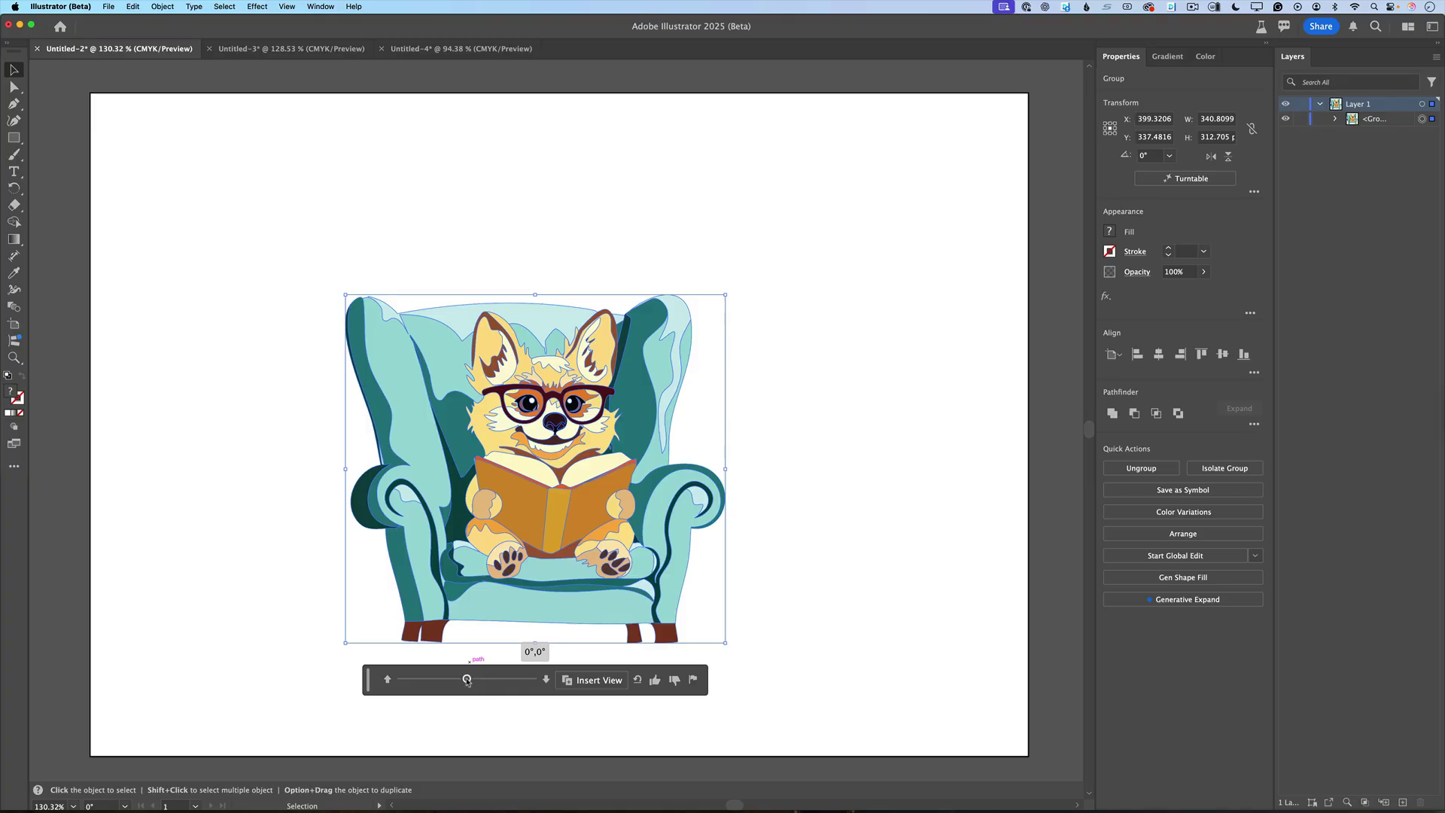
drag(467, 681, 494, 682)
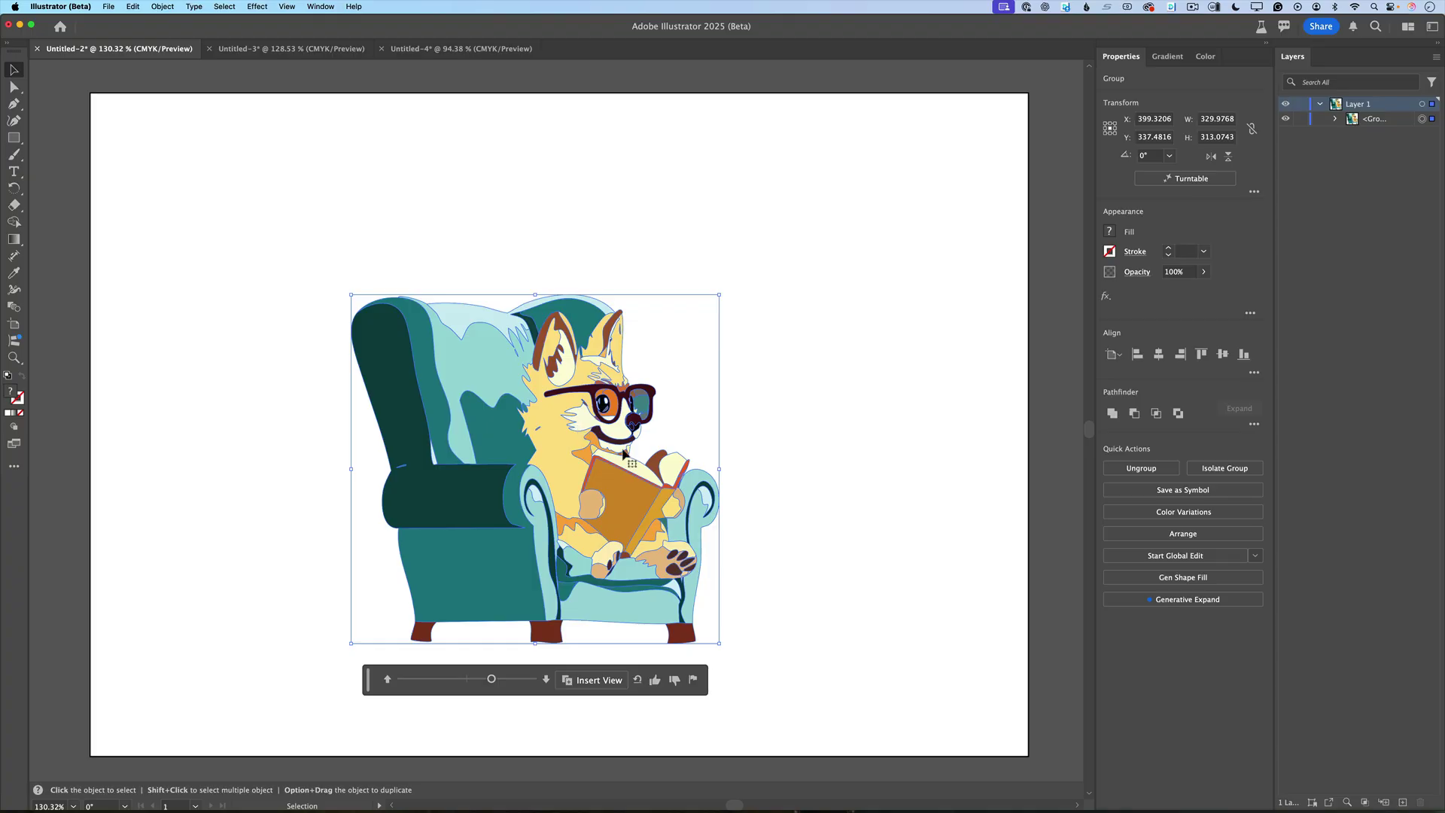
Insert the 45° view as a copy, placing it right of the original group.
click(590, 680)
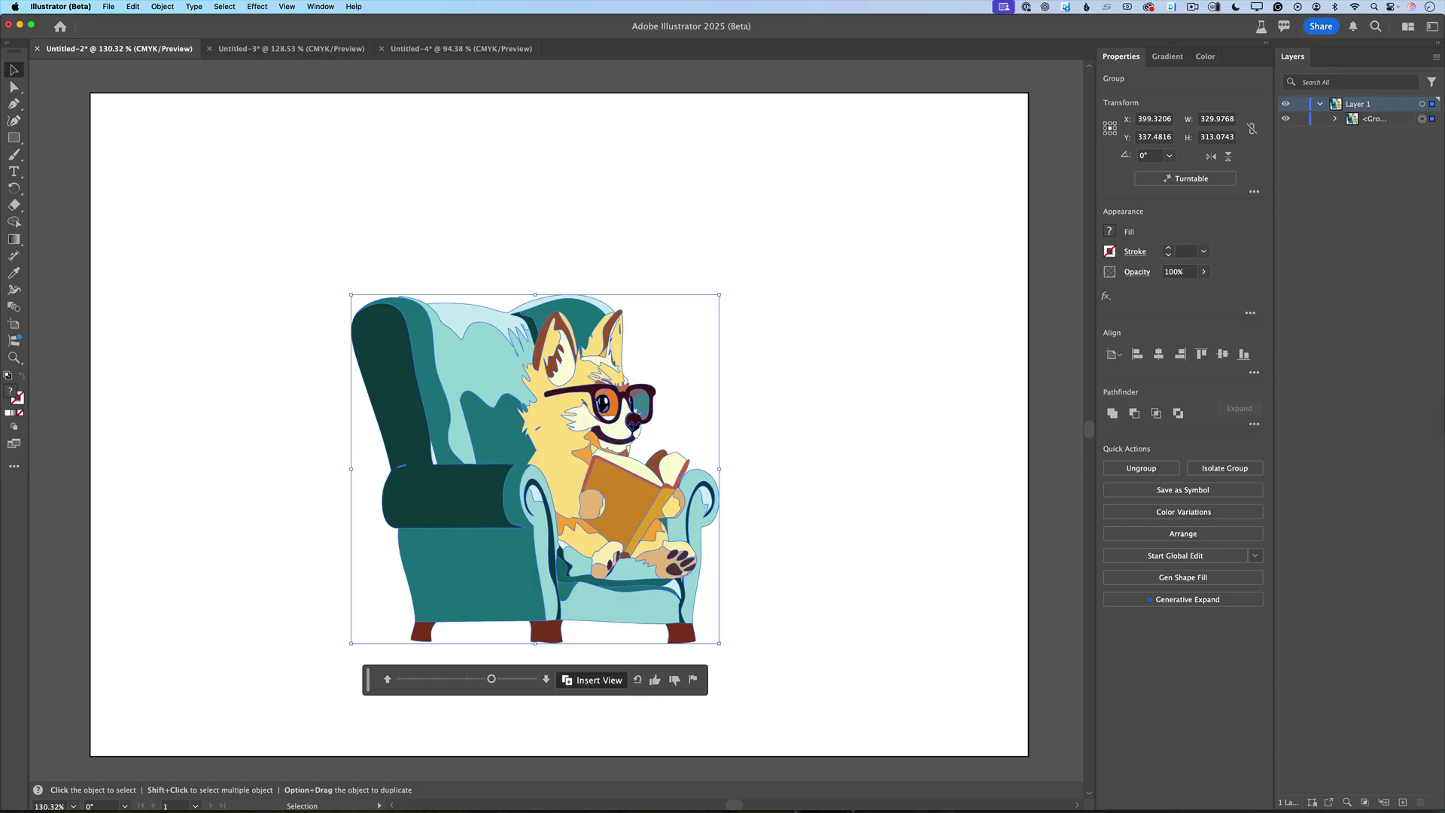
drag(826, 583, 737, 574)
drag(483, 569, 265, 564)
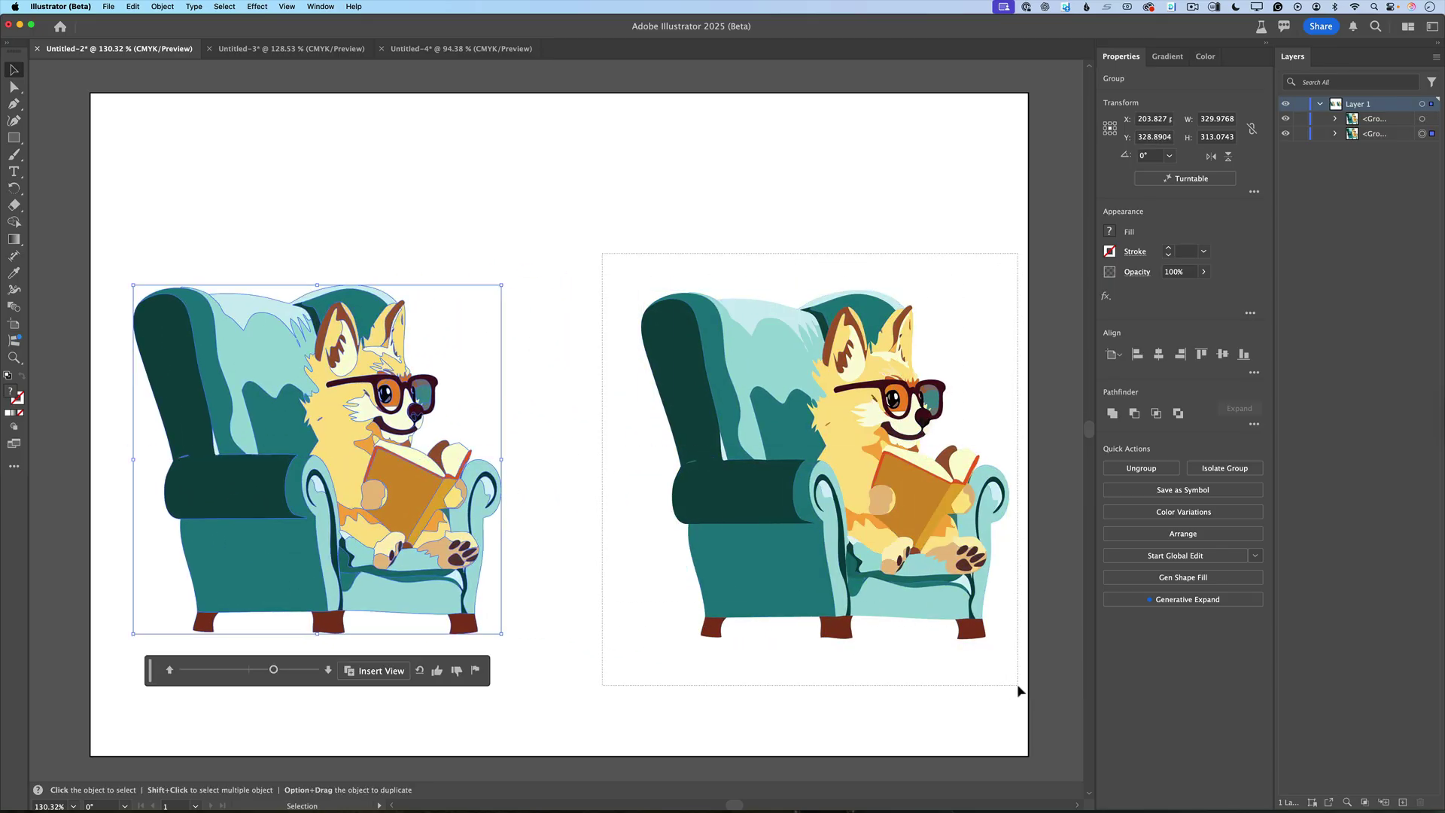
Break the right-hand copy into separate paths with Object > Ungroup All.
click(971, 629)
click(162, 7)
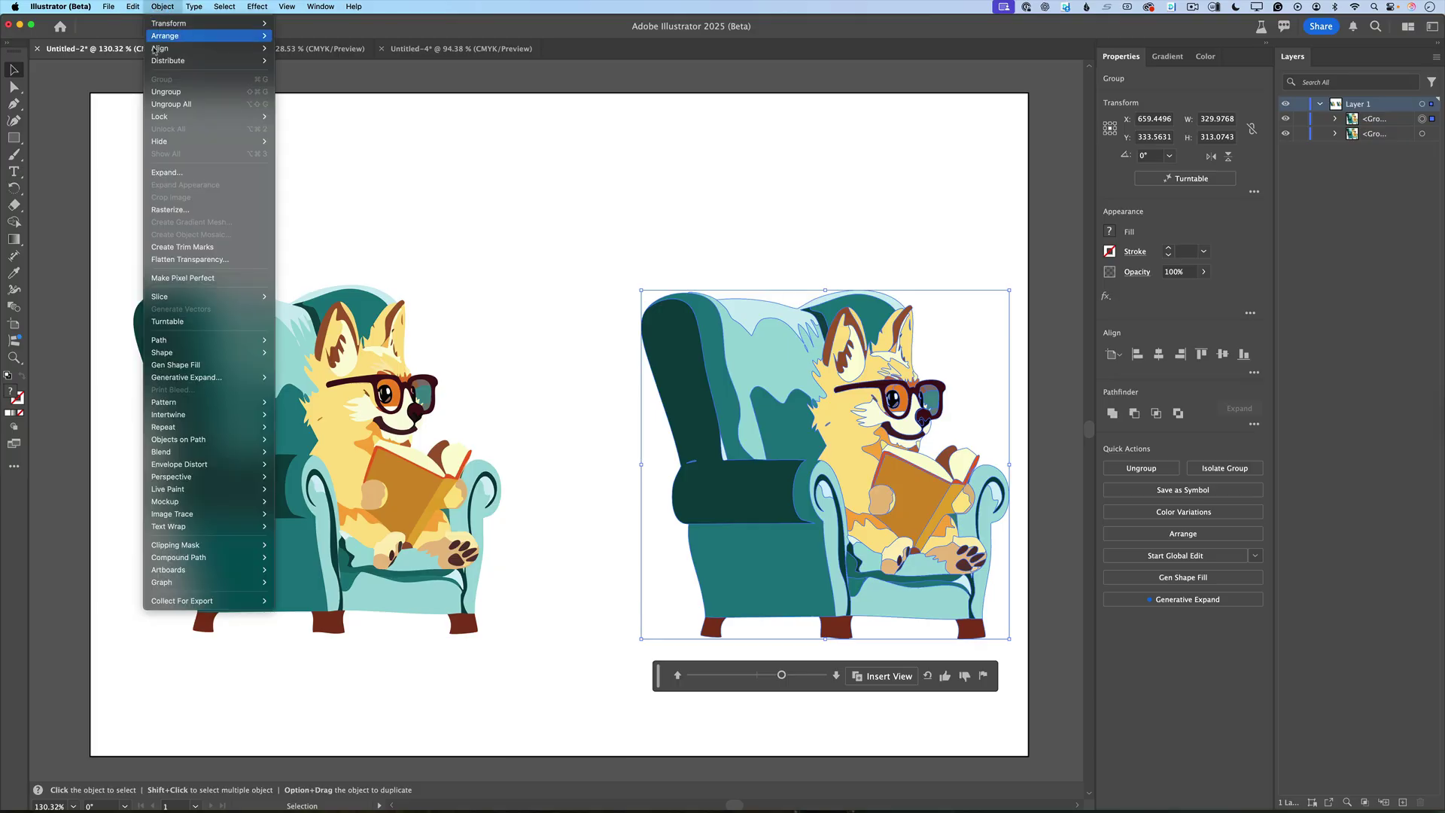
click(172, 104)
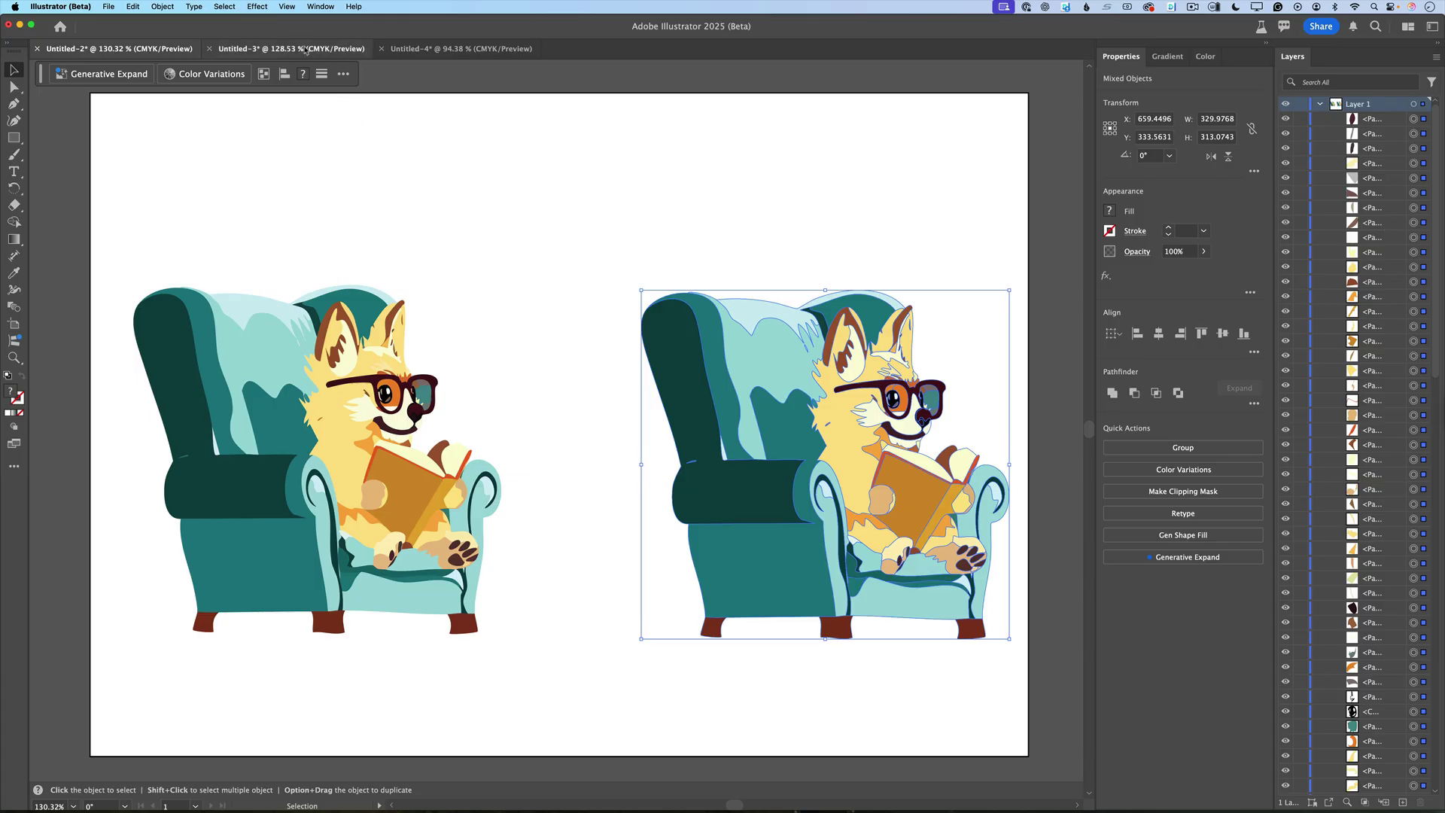
In the tiger document Untitled-3, marquee-select all the tiger's paths and group them.
click(301, 50)
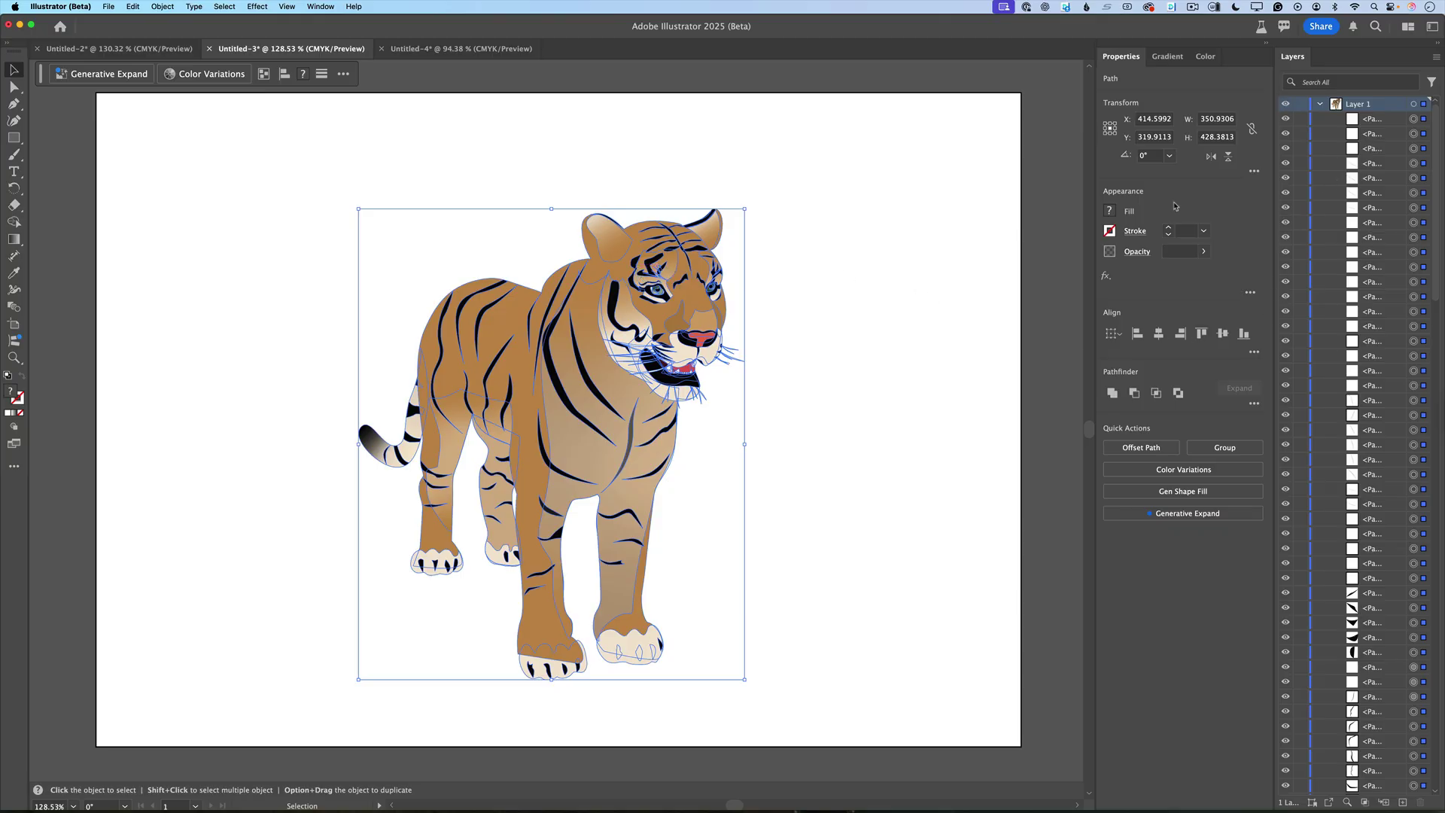
click(776, 208)
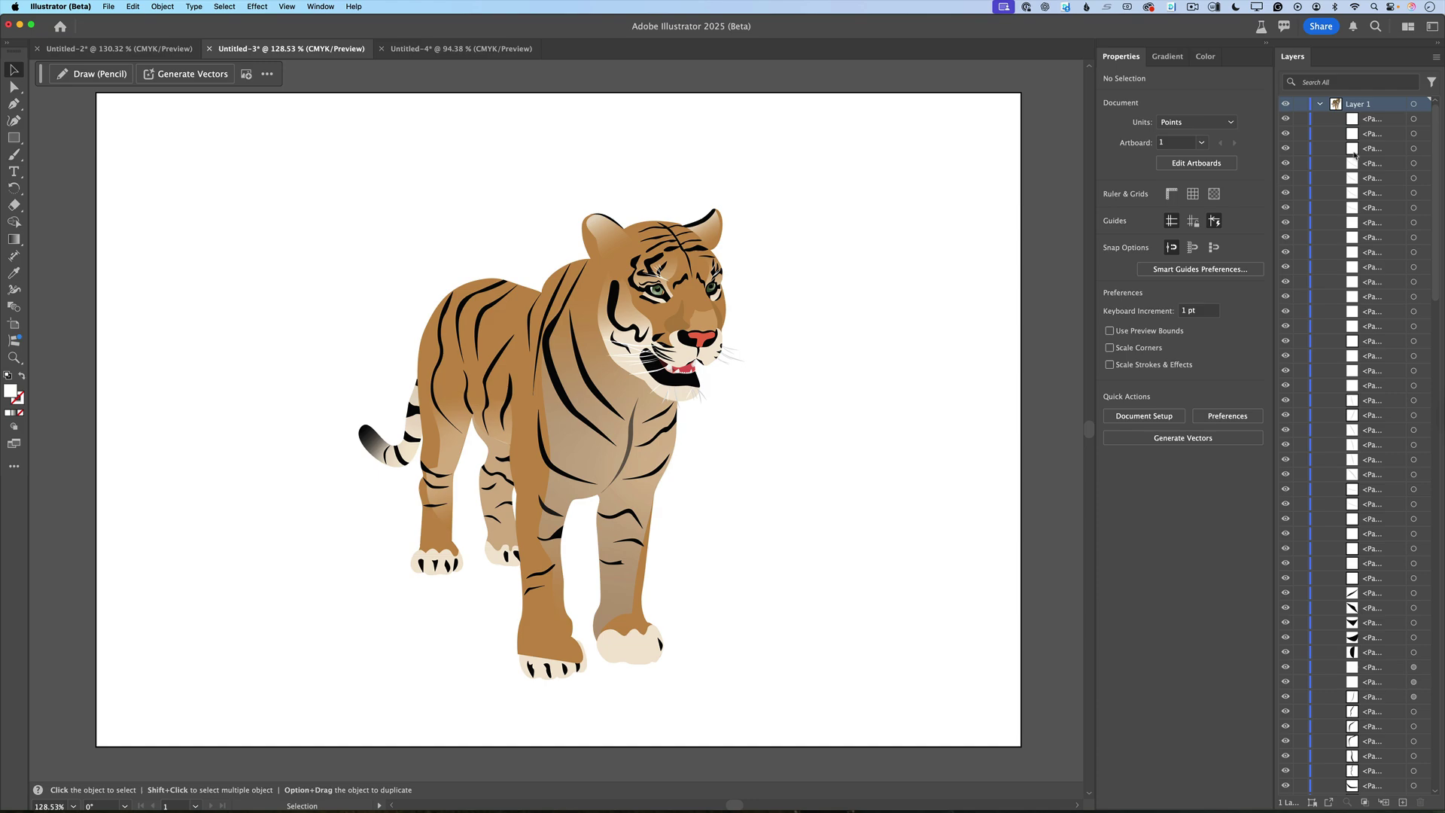
scroll(1352, 253, down, 10)
drag(293, 136, 894, 708)
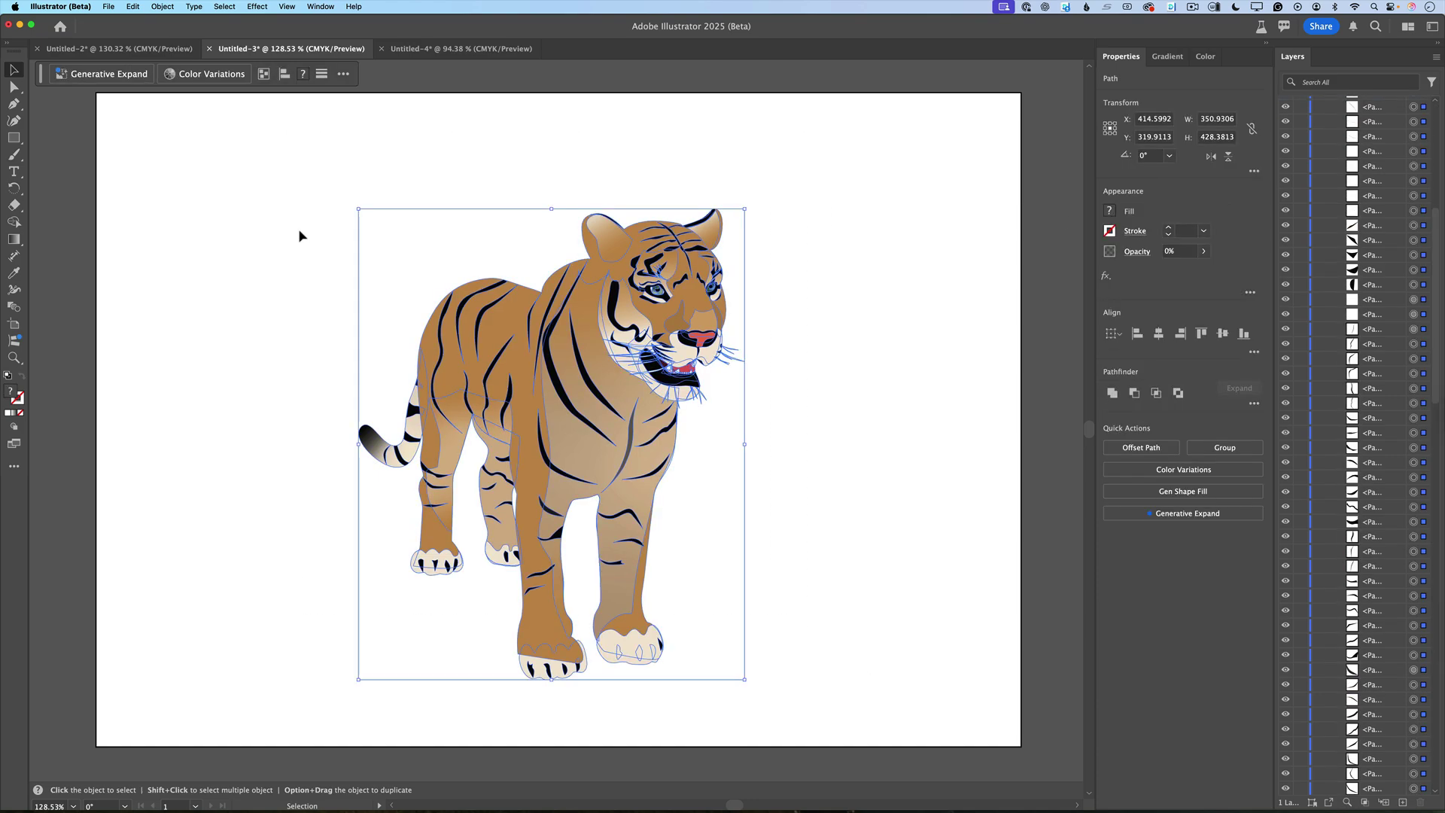
click(167, 6)
click(381, 75)
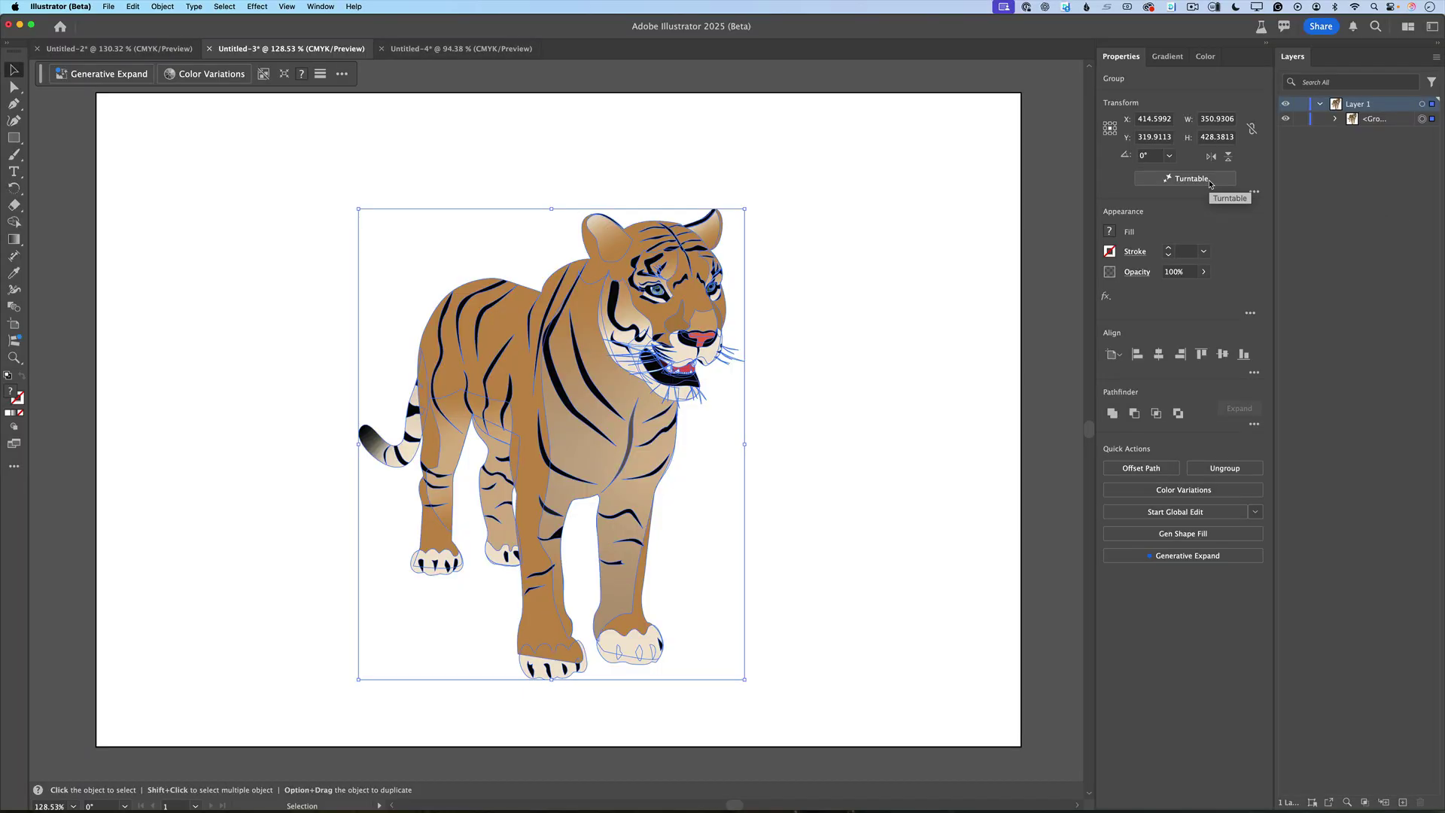
Generate Turntable views for the grouped tiger.
click(1210, 185)
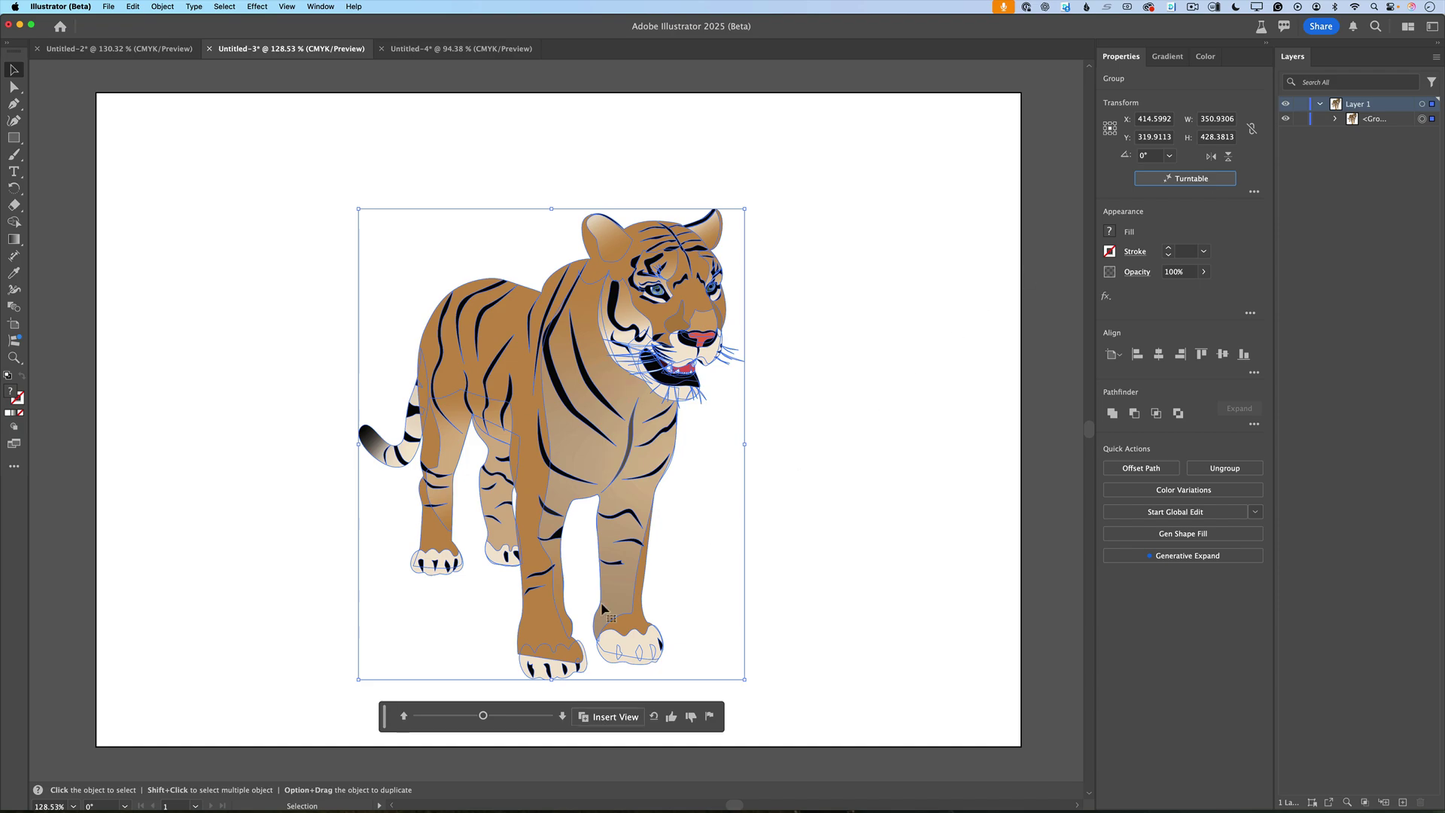
Try several tiger Turntable angles and elevations, ending at a -30°,0° view.
mouse_move(483, 718)
mouse_down()
mouse_move(527, 719)
mouse_move(446, 717)
mouse_move(510, 719)
mouse_move(475, 716)
mouse_up()
click(564, 716)
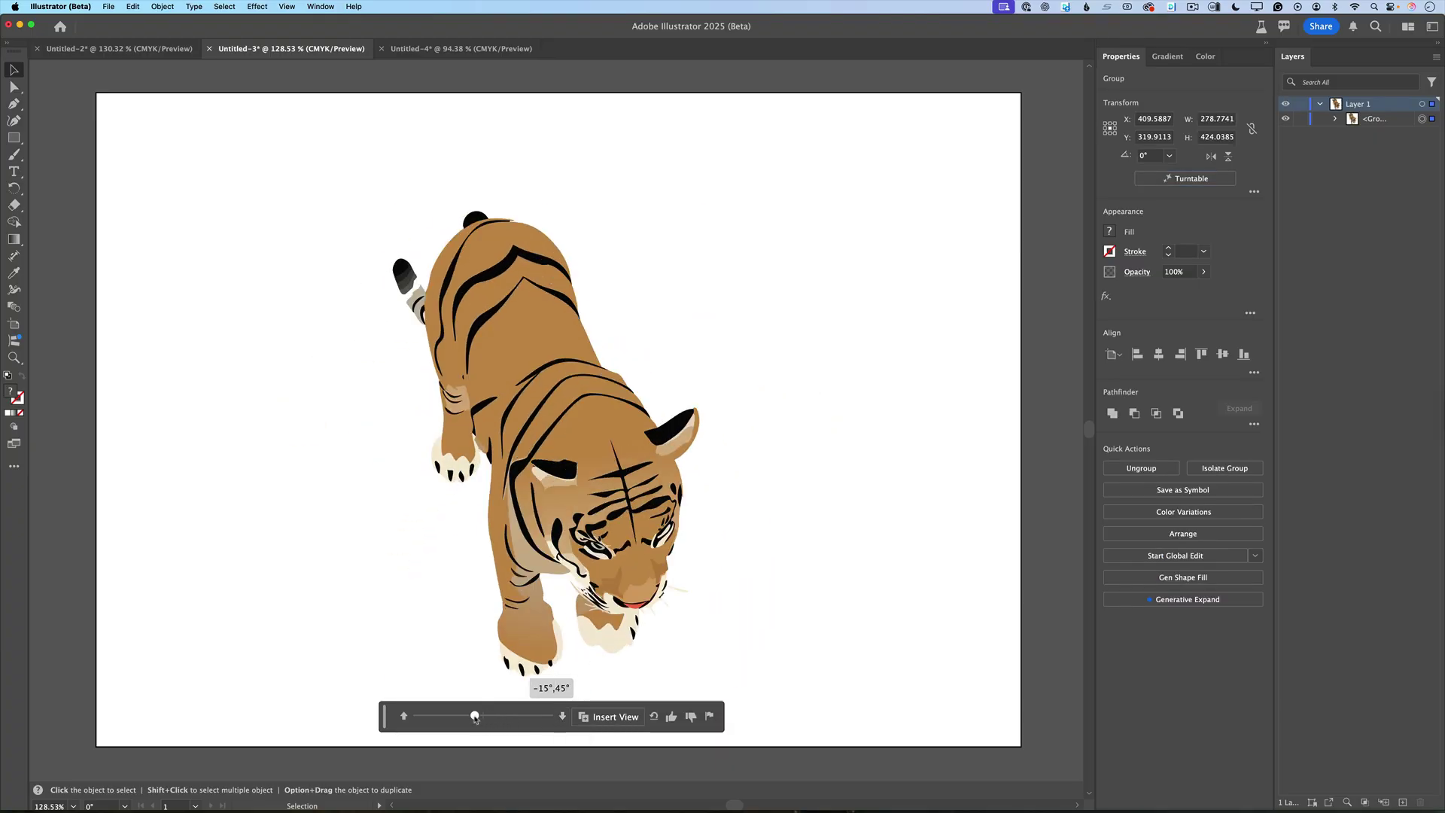
click(404, 716)
click(404, 715)
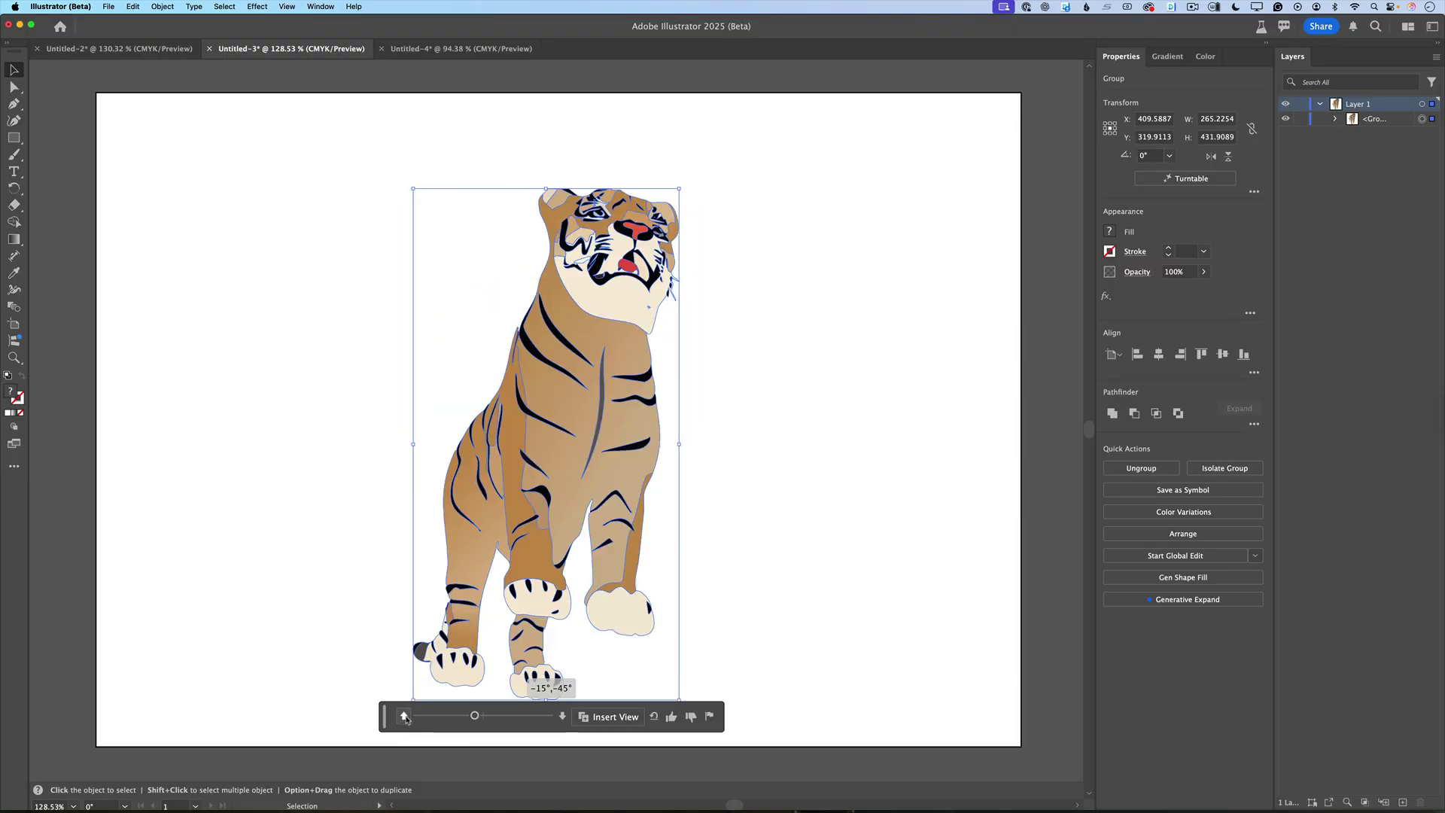
mouse_move(474, 716)
mouse_down()
mouse_move(509, 720)
mouse_move(485, 717)
mouse_up()
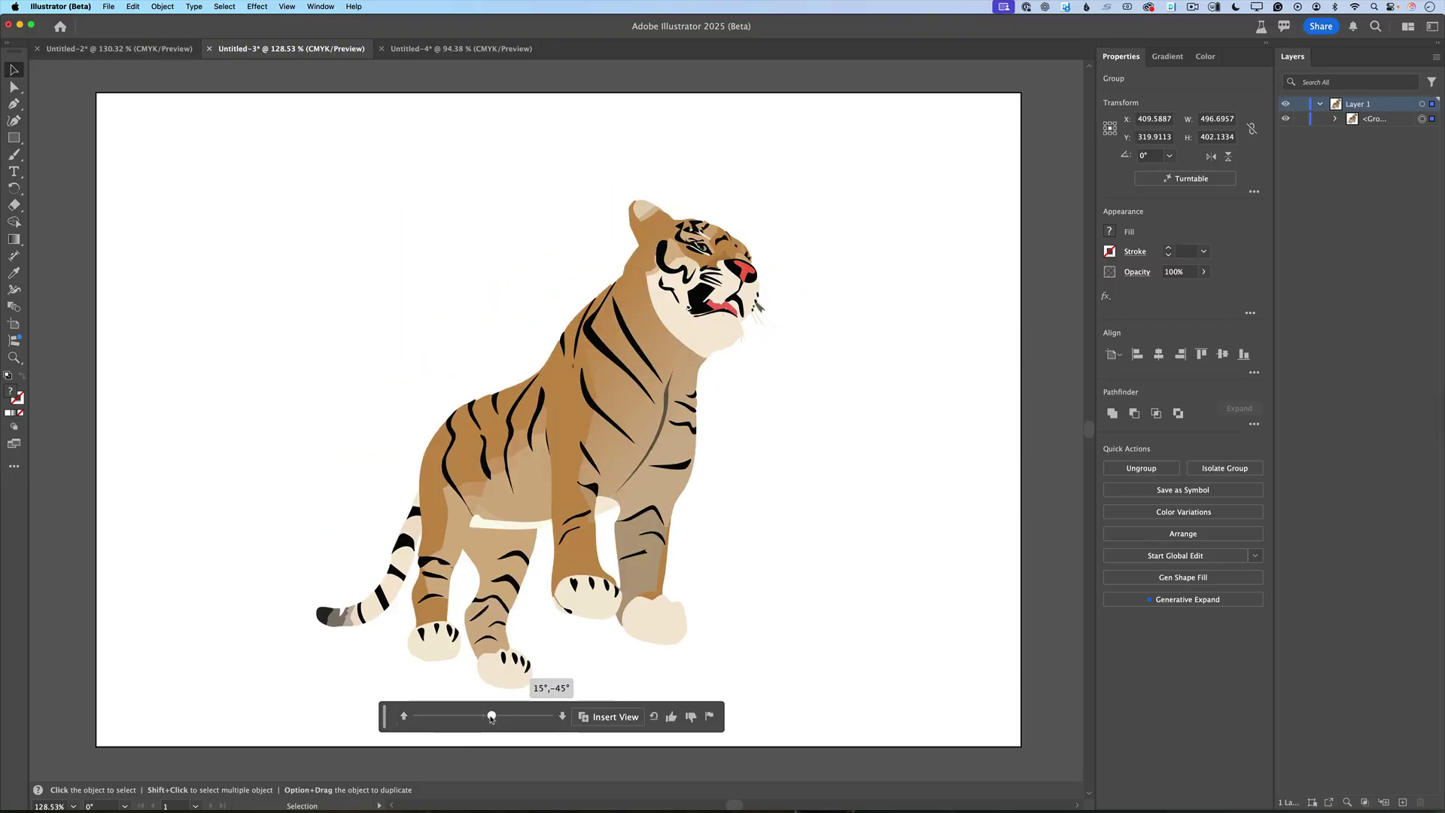
click(562, 716)
drag(484, 717, 470, 718)
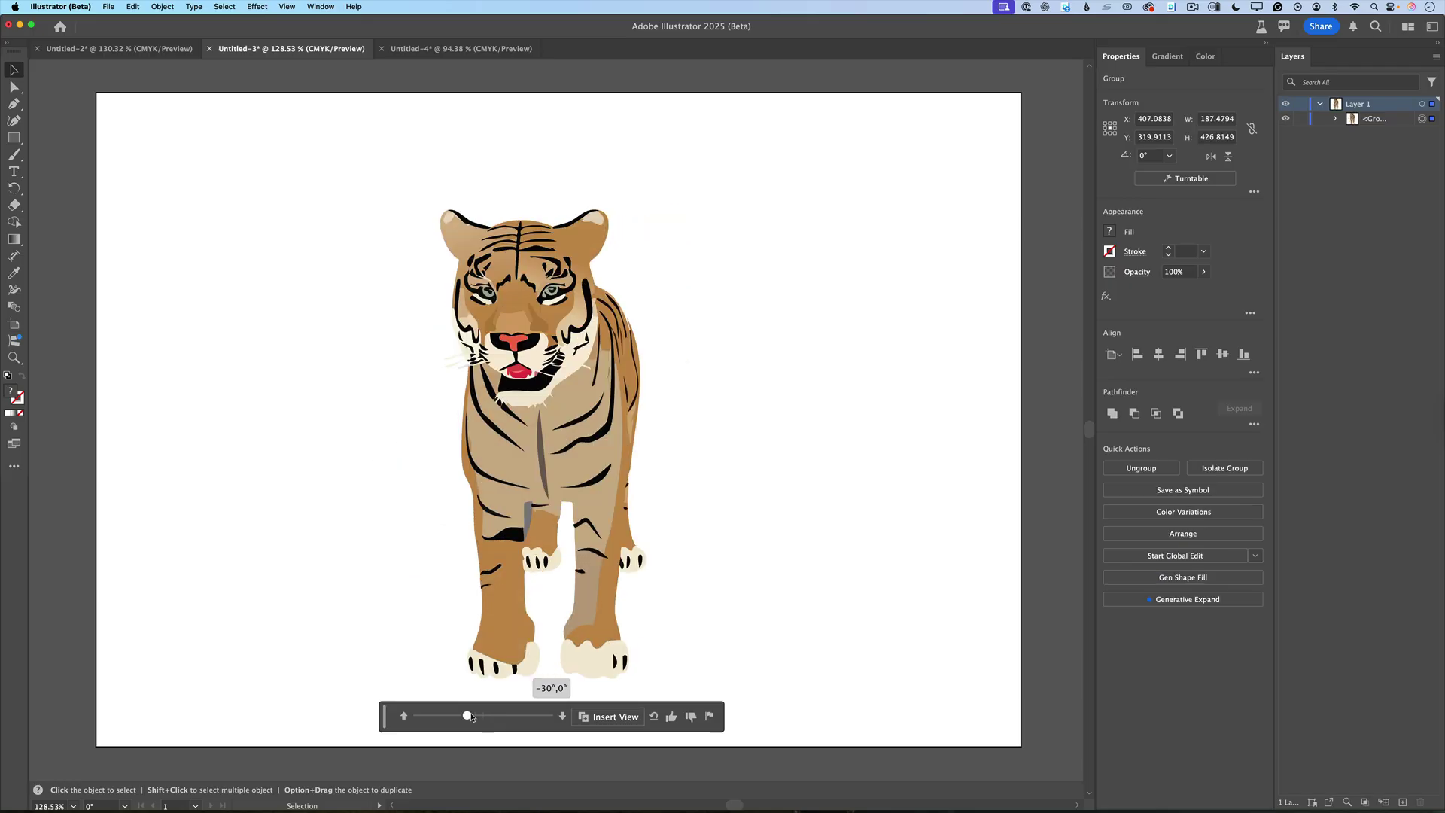
Insert the -30° tiger view as an ungrouped copy, then switch to Untitled-4.
click(603, 716)
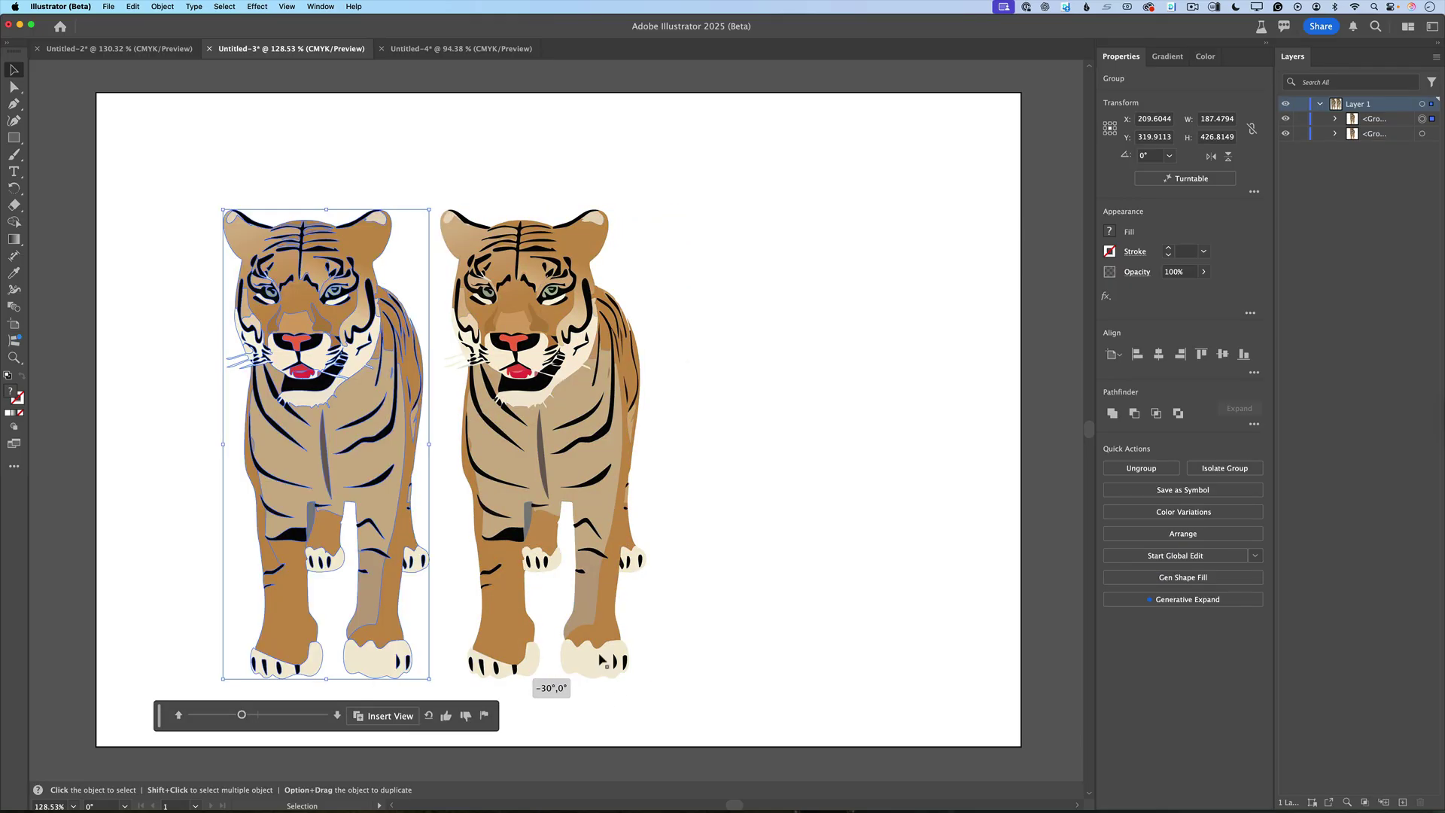
click(147, 6)
click(173, 105)
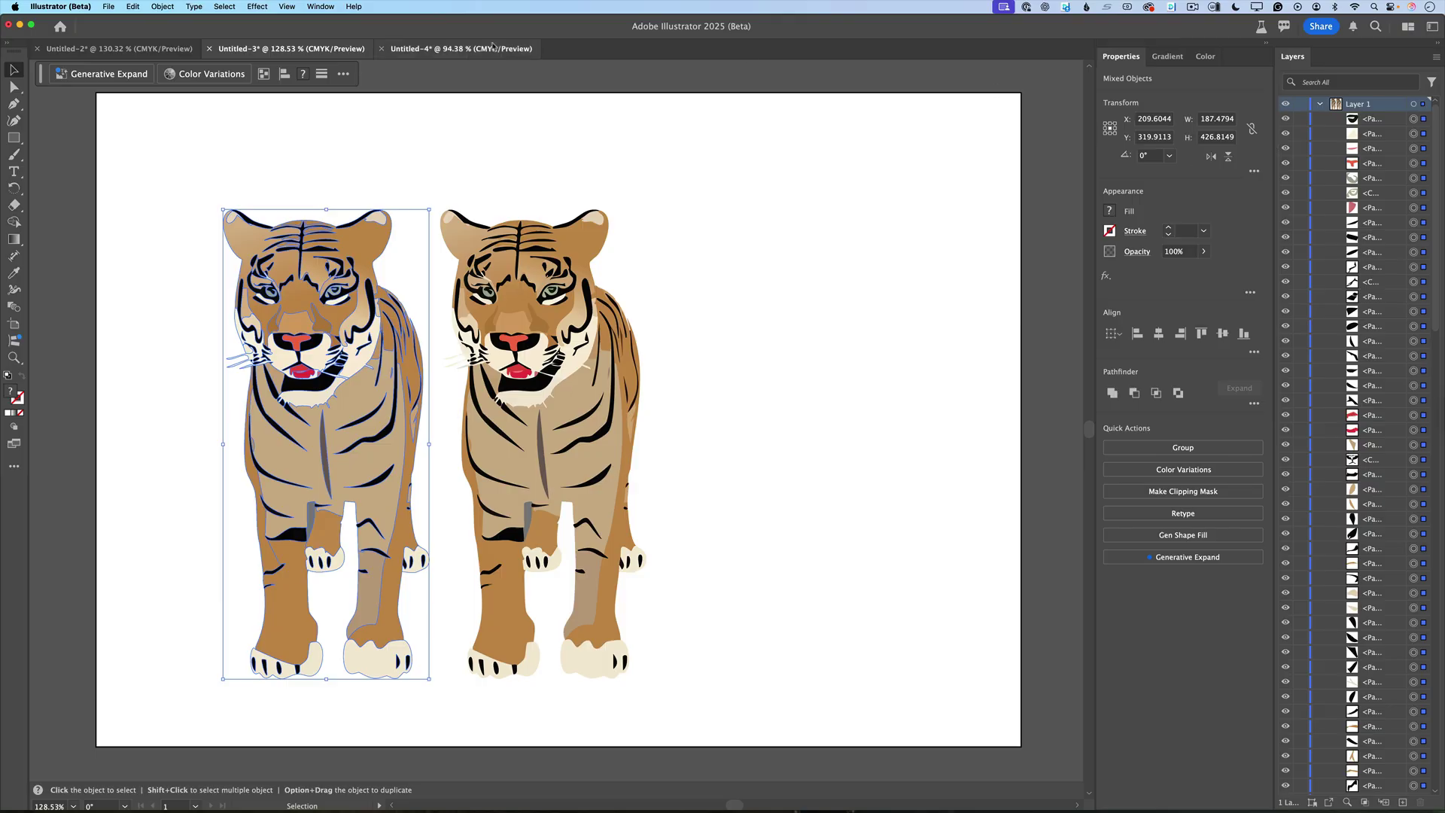
click(435, 50)
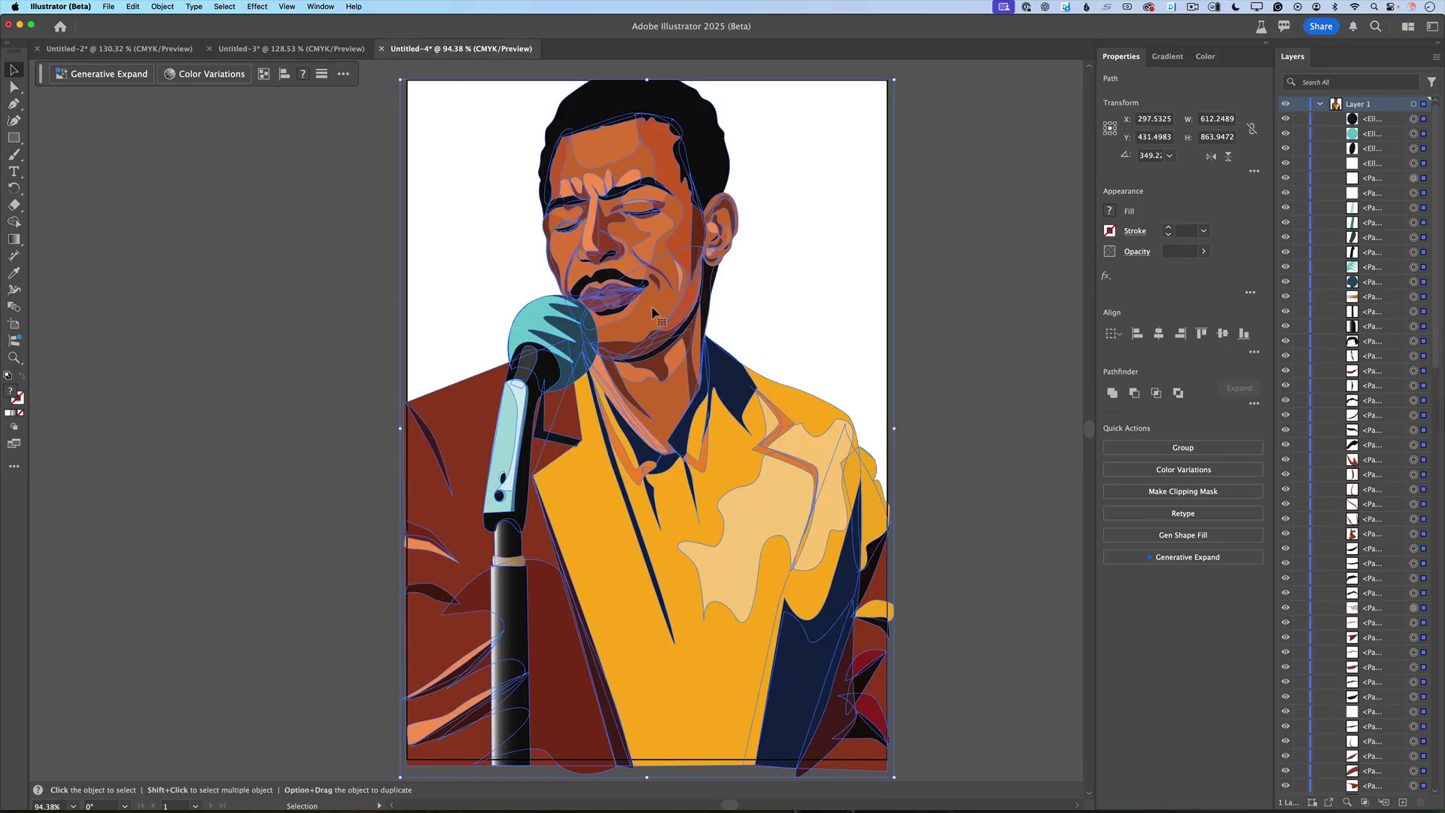
Select all of the singer artwork with Cmd+A and group it with Cmd+G.
click(819, 250)
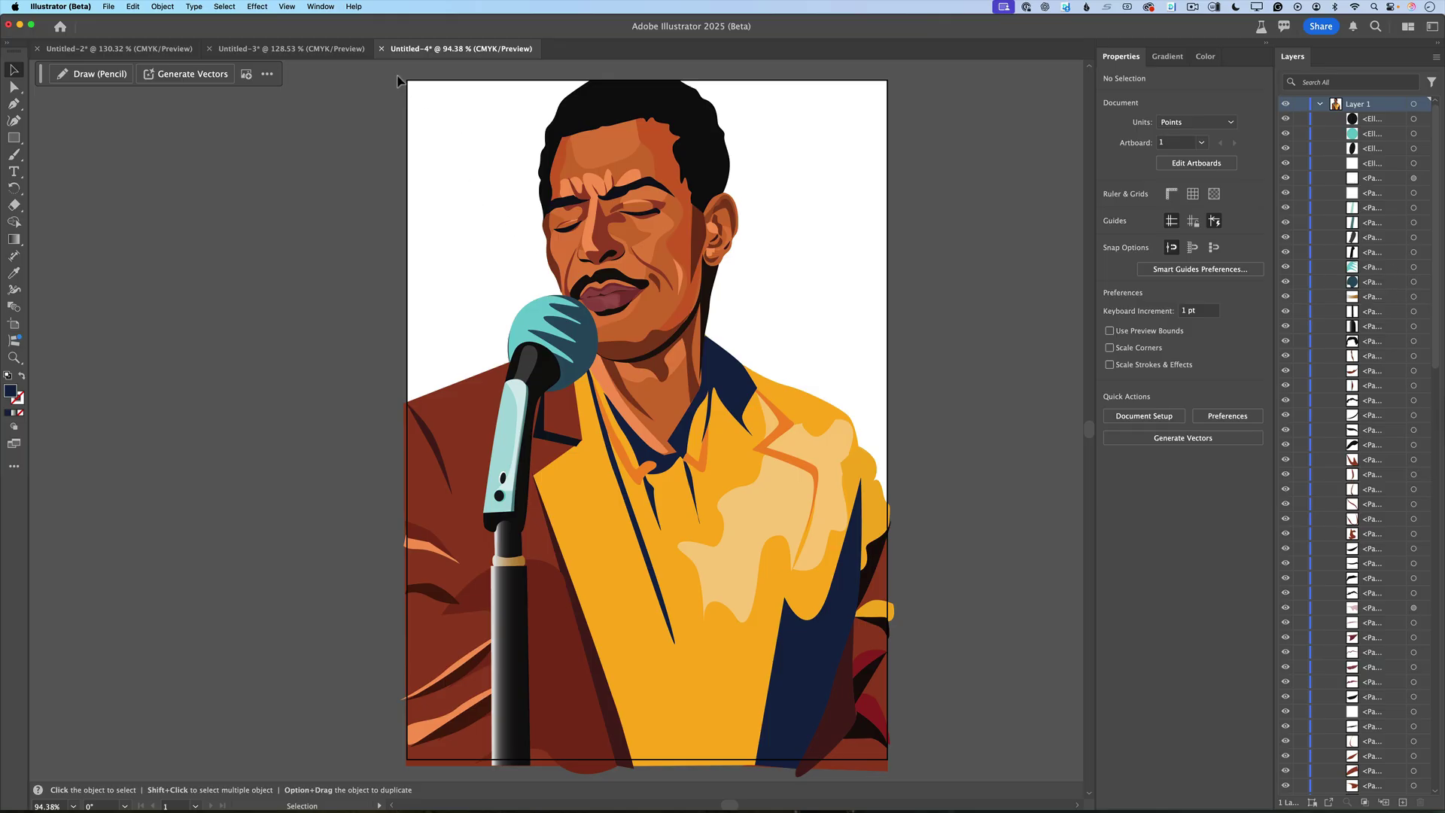
key(super+a)
click(163, 7)
click(898, 74)
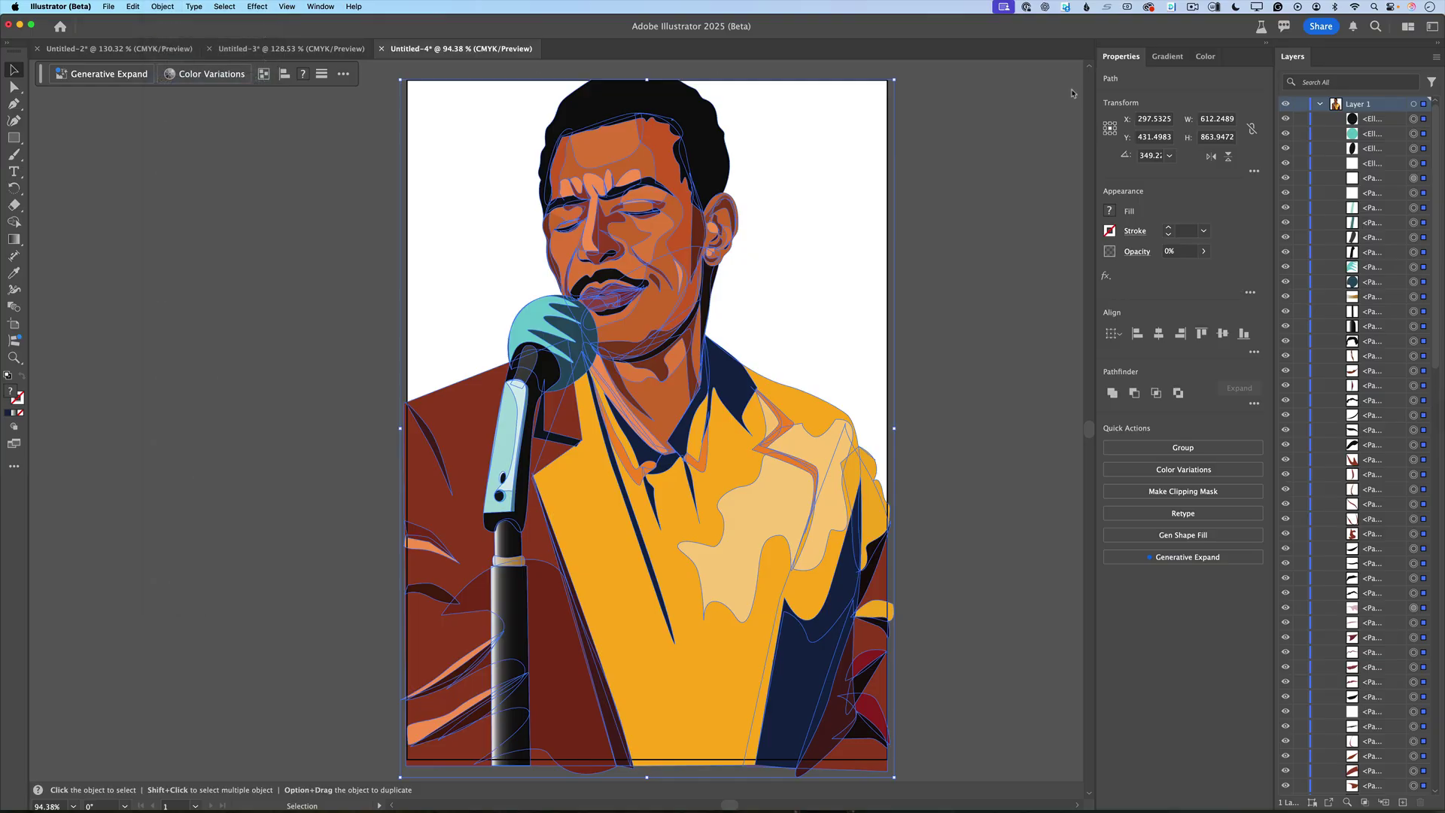
key(super+g)
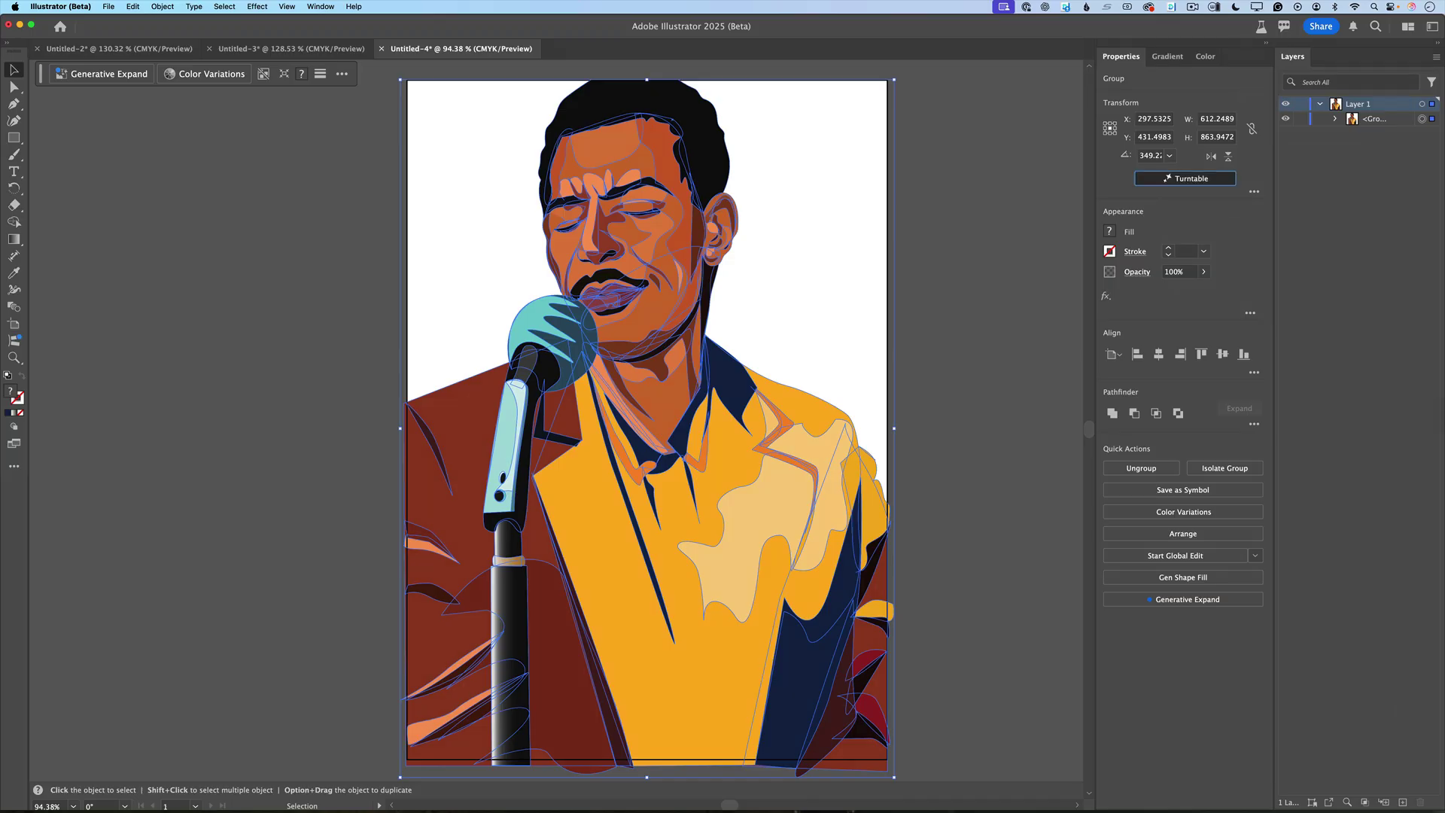
Generate Turntable views for the singer group and test a 45° turn.
click(1192, 181)
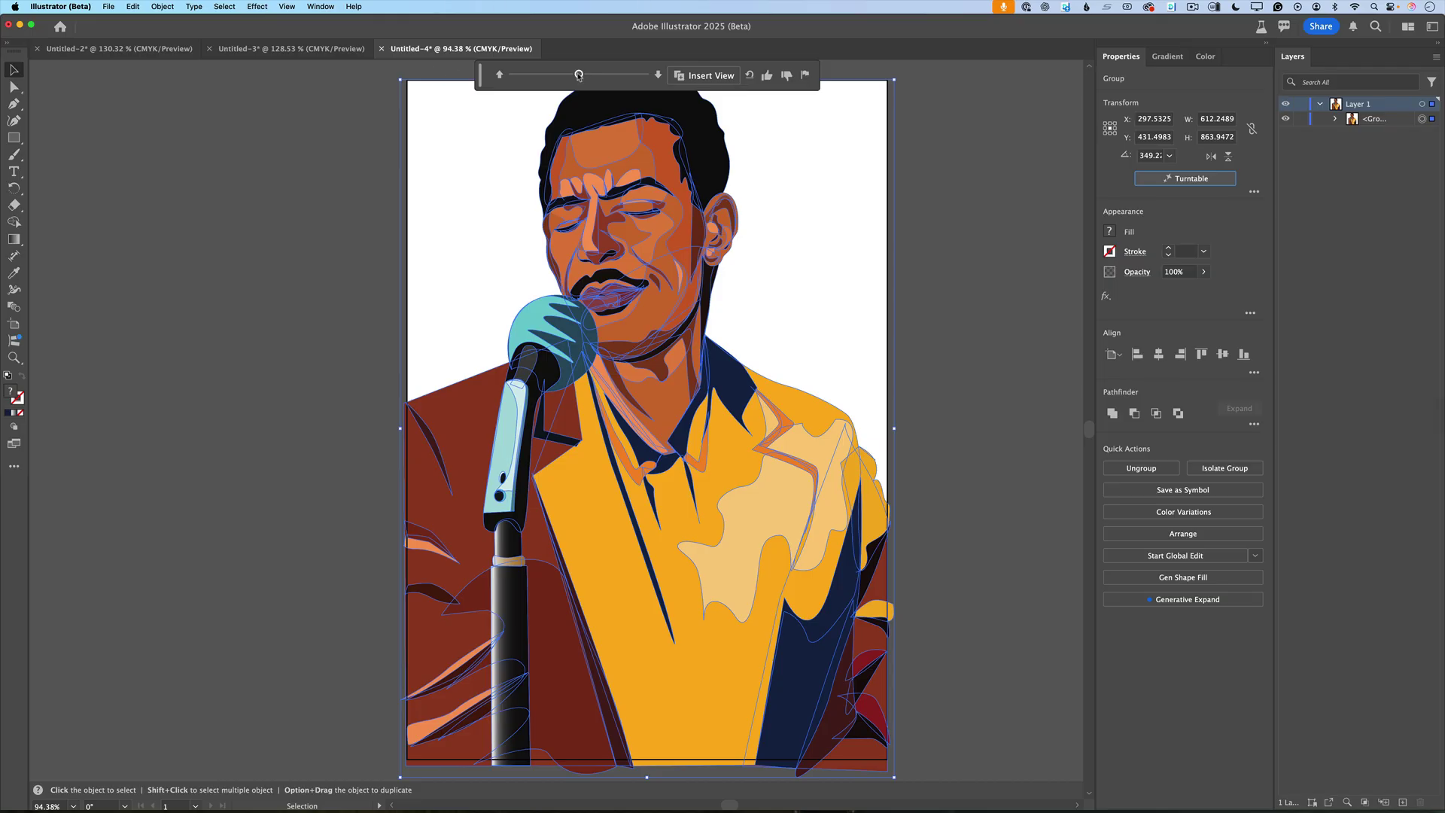
mouse_move(578, 76)
mouse_down()
mouse_move(612, 76)
mouse_move(543, 76)
mouse_move(577, 78)
mouse_up()
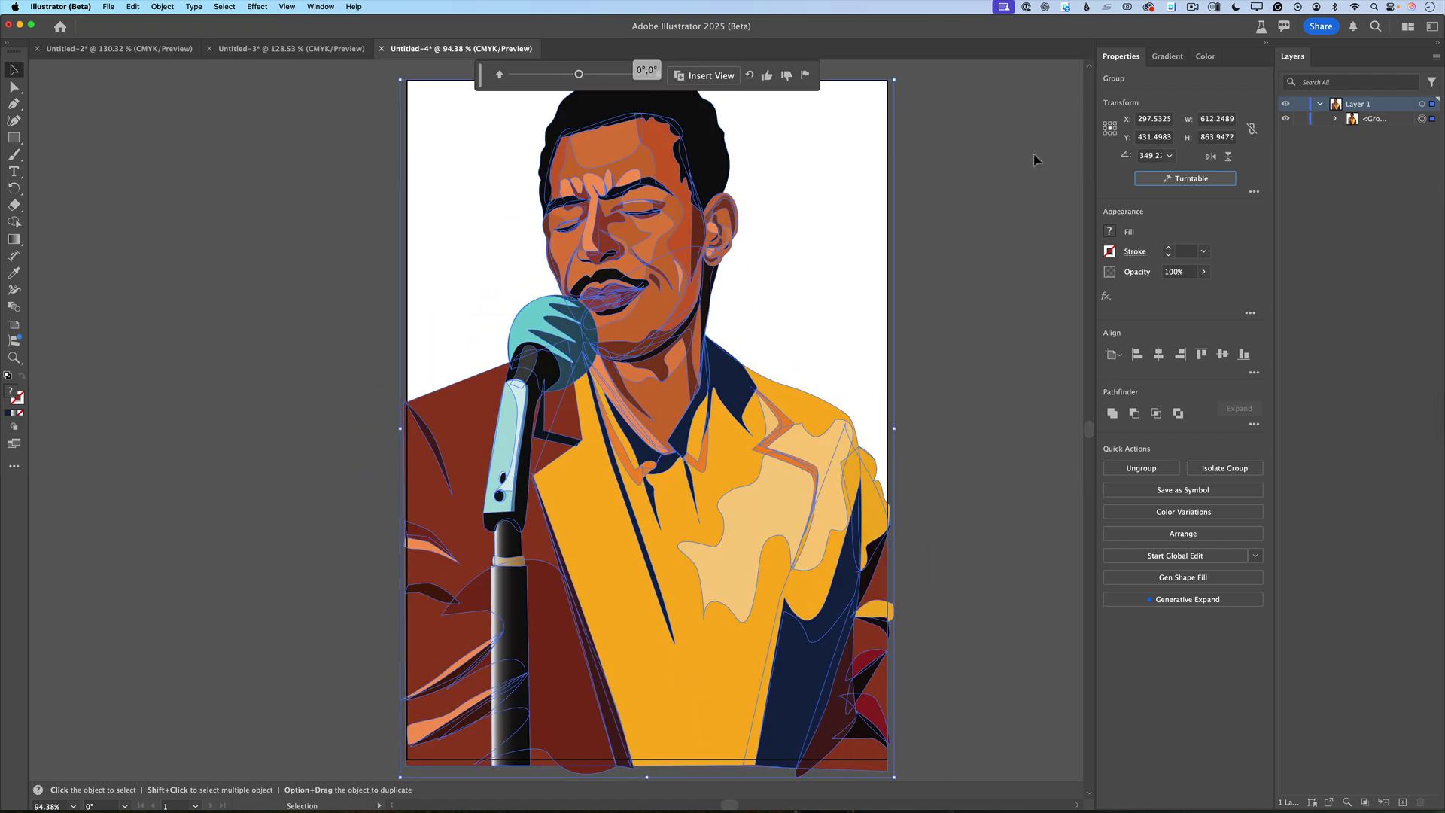